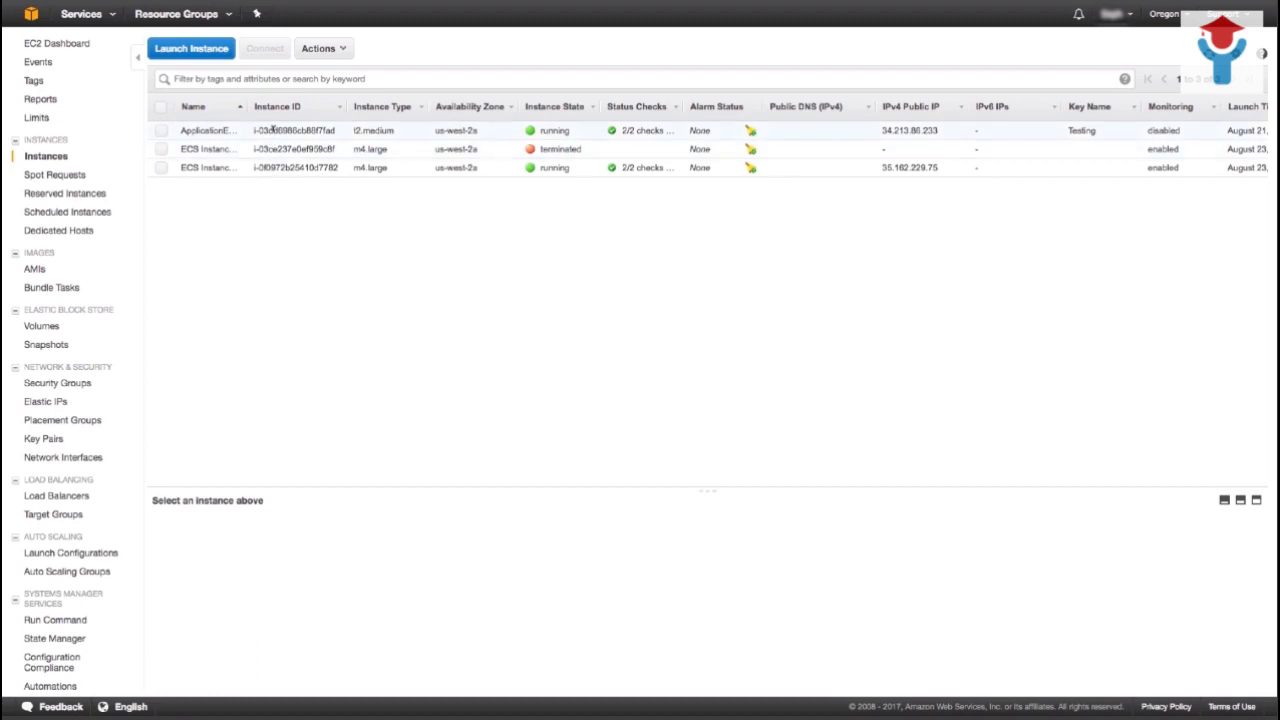
# Select the ApplicationELBTest instance and copy its IPv4 public IP from the instance details.
pyautogui.click(272, 128)
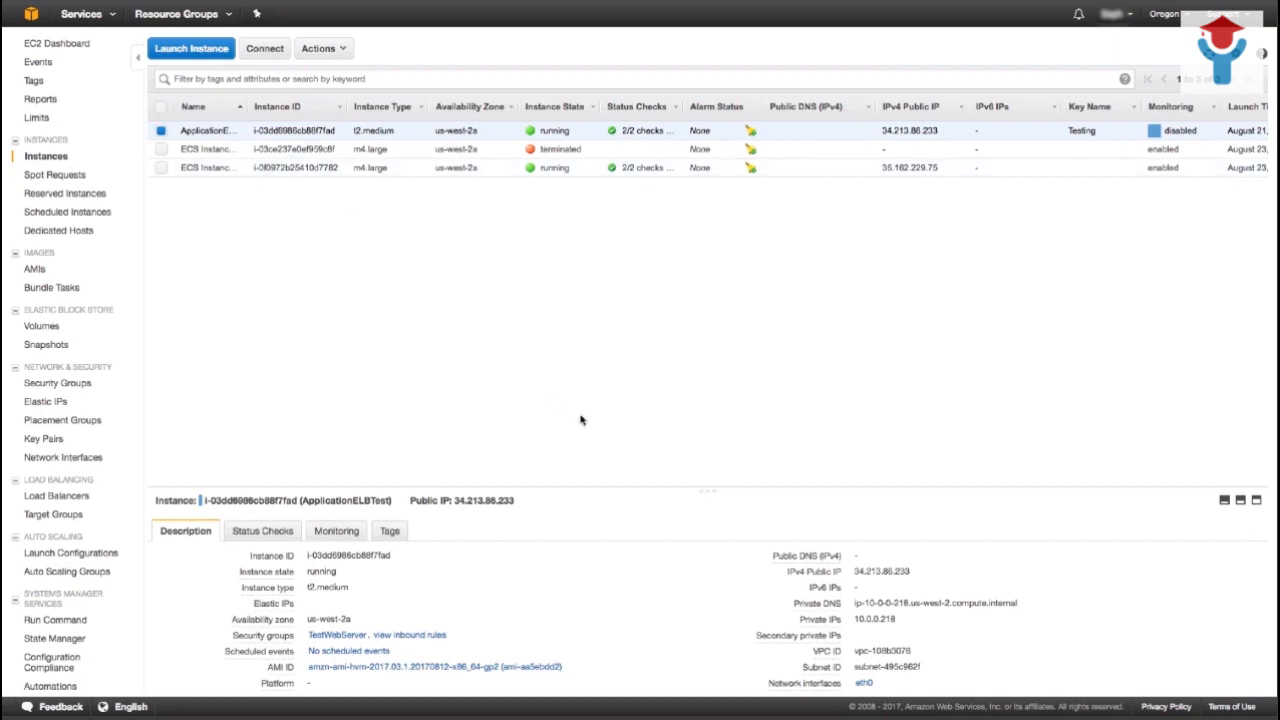
pyautogui.moveTo(708, 490); pyautogui.dragTo(702, 350)
pyautogui.doubleClick(885, 431)
pyautogui.press('super+c')
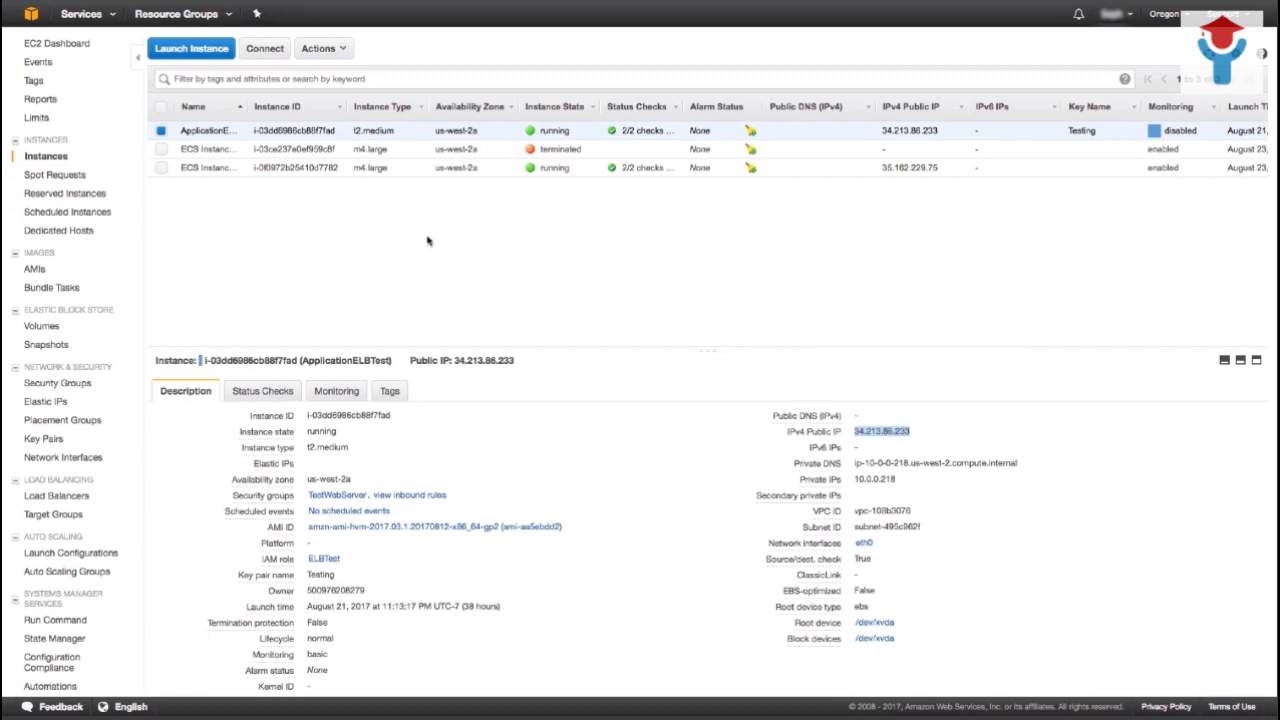
# Load 34.213.86.233/test.html in a new browser tab to check the first test container's page.
pyautogui.moveTo(360, 4)
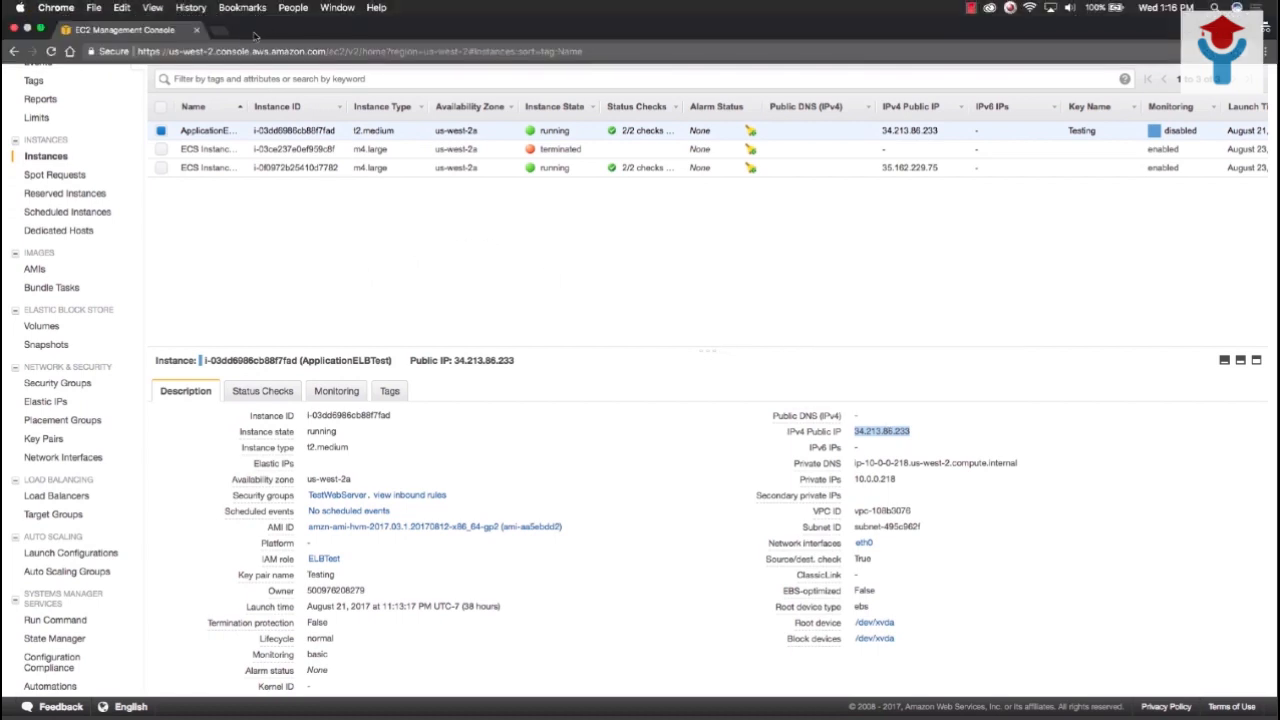
pyautogui.click(226, 37)
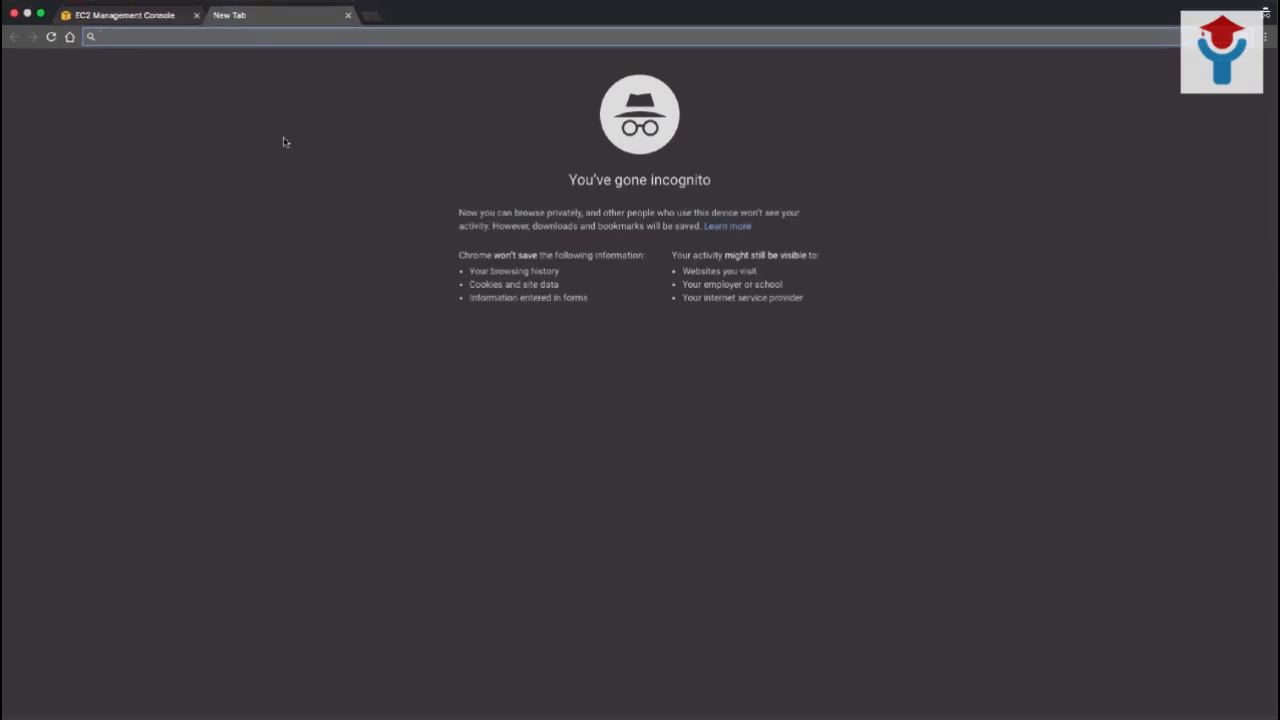
pyautogui.press('super+v')
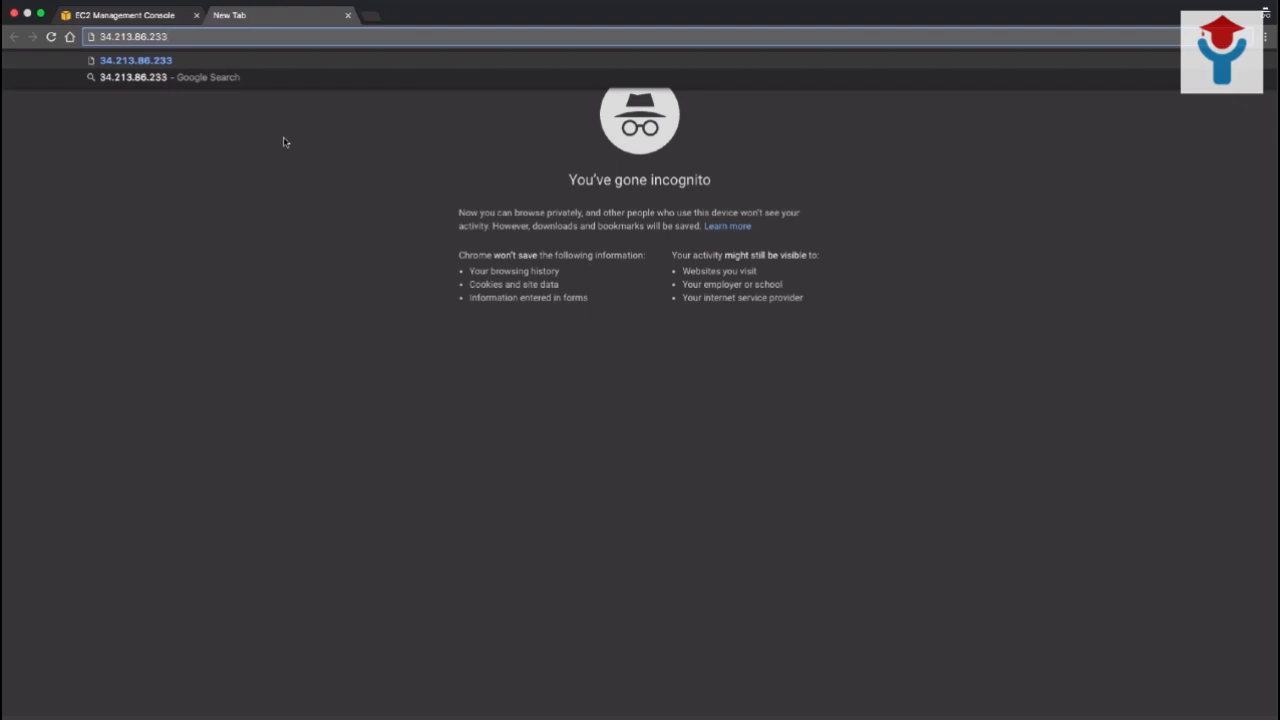
pyautogui.write('/test.')
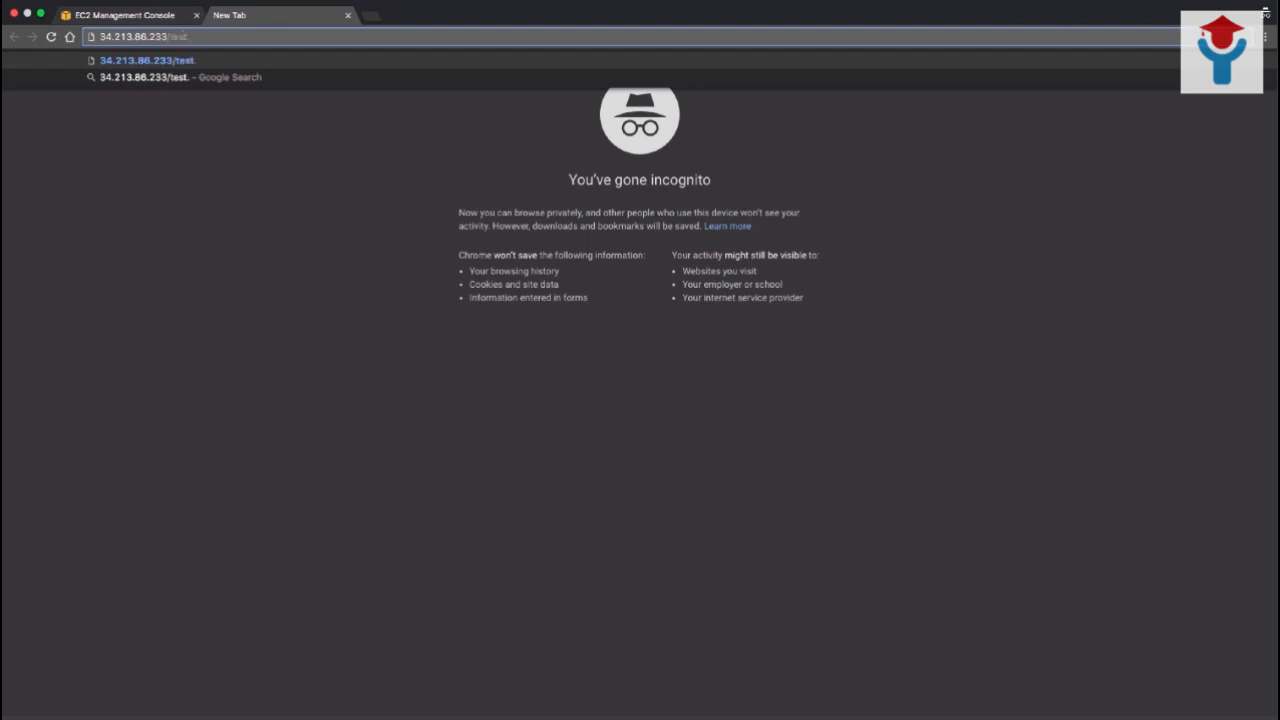
pyautogui.write('html')
pyautogui.press('Return')
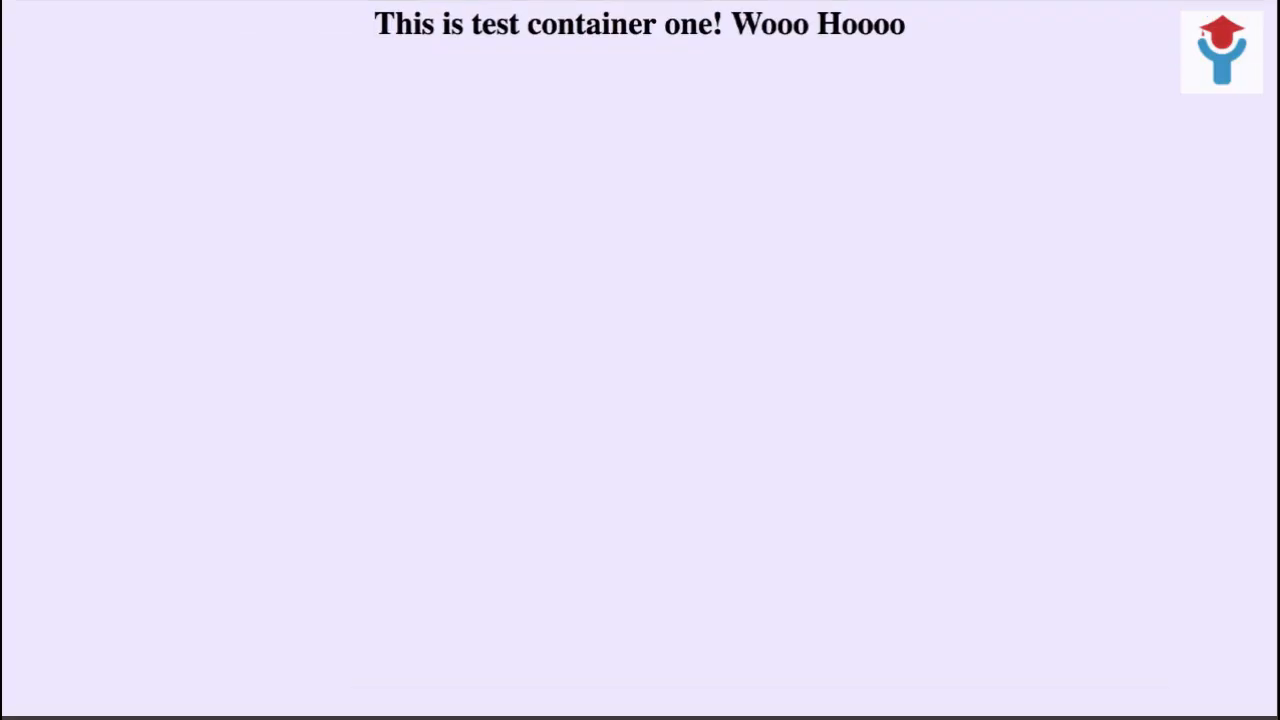
# Load the test page at 34.213.86.233:443/test.html to check the second container, and close that browser tab.
pyautogui.moveTo(436, 3)
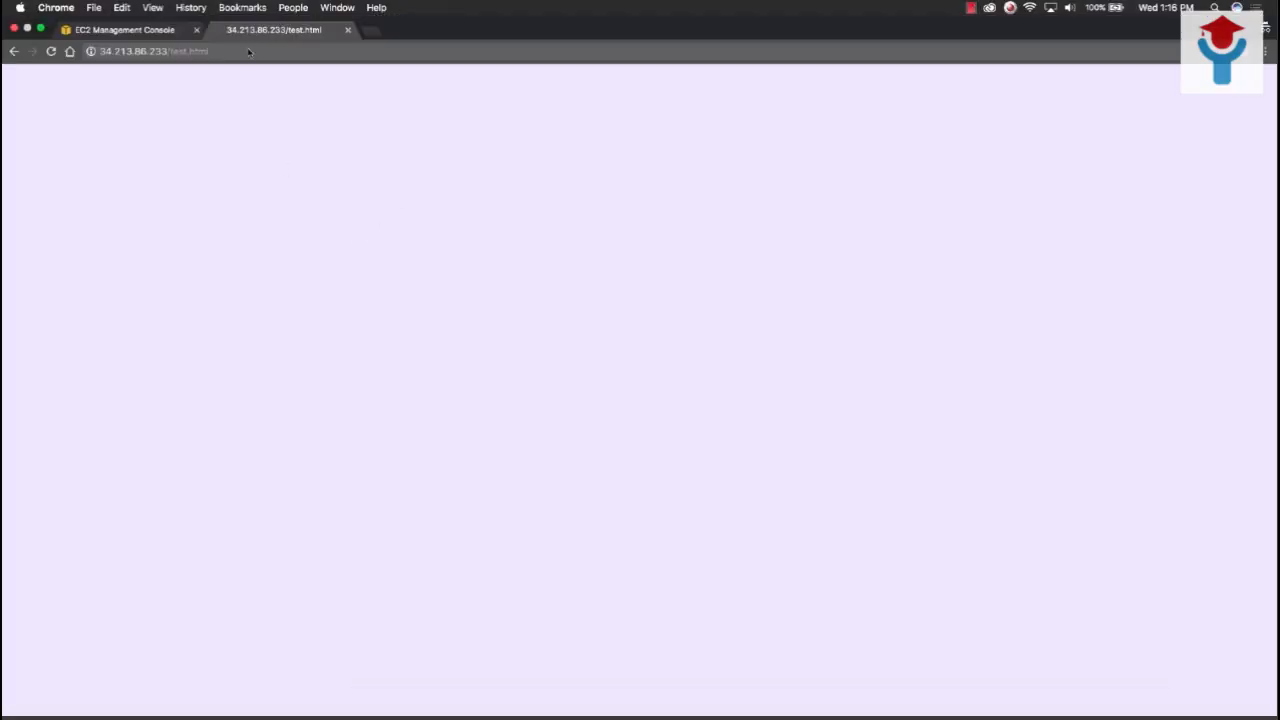
pyautogui.click(200, 50)
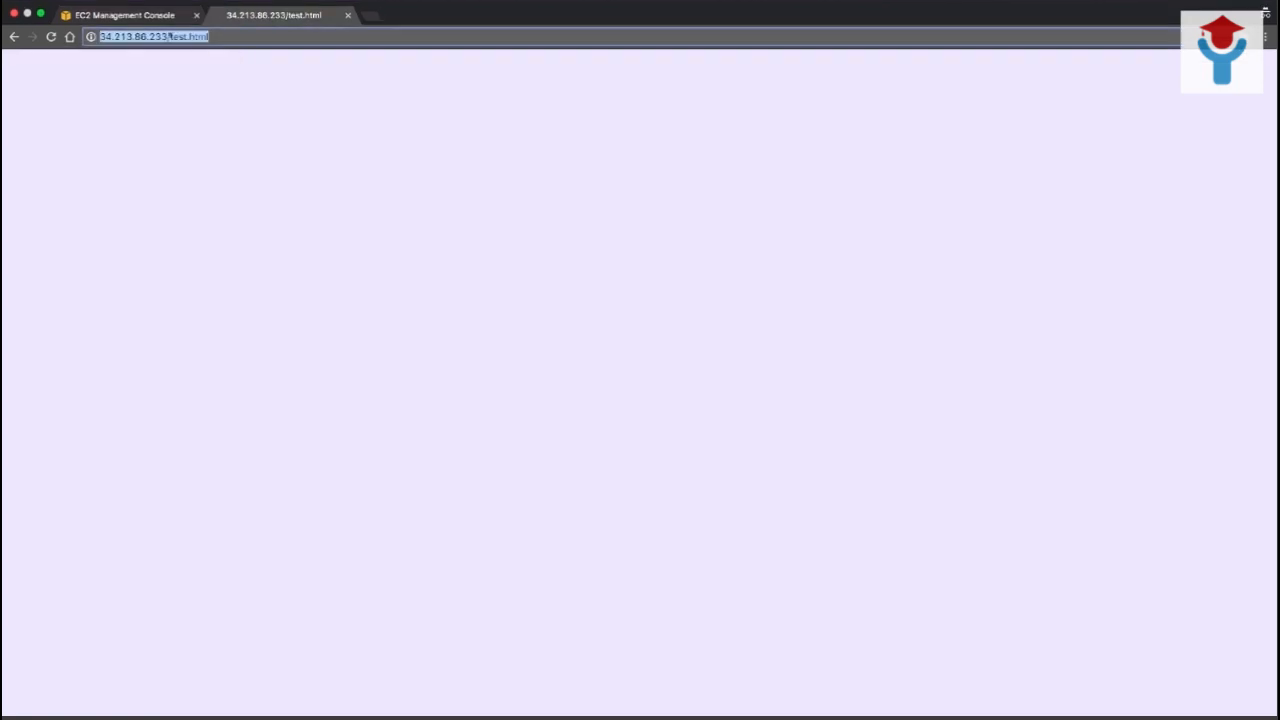
pyautogui.click(176, 60)
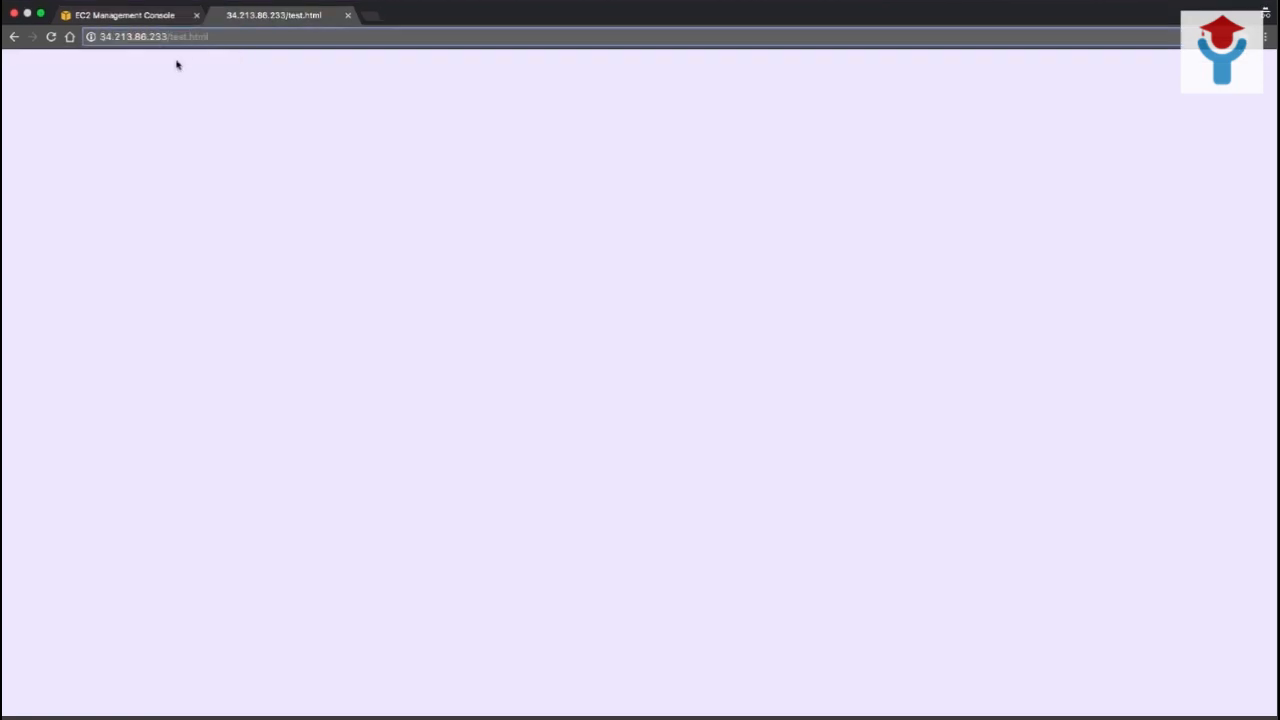
pyautogui.press('BackSpace')
pyautogui.write(':')
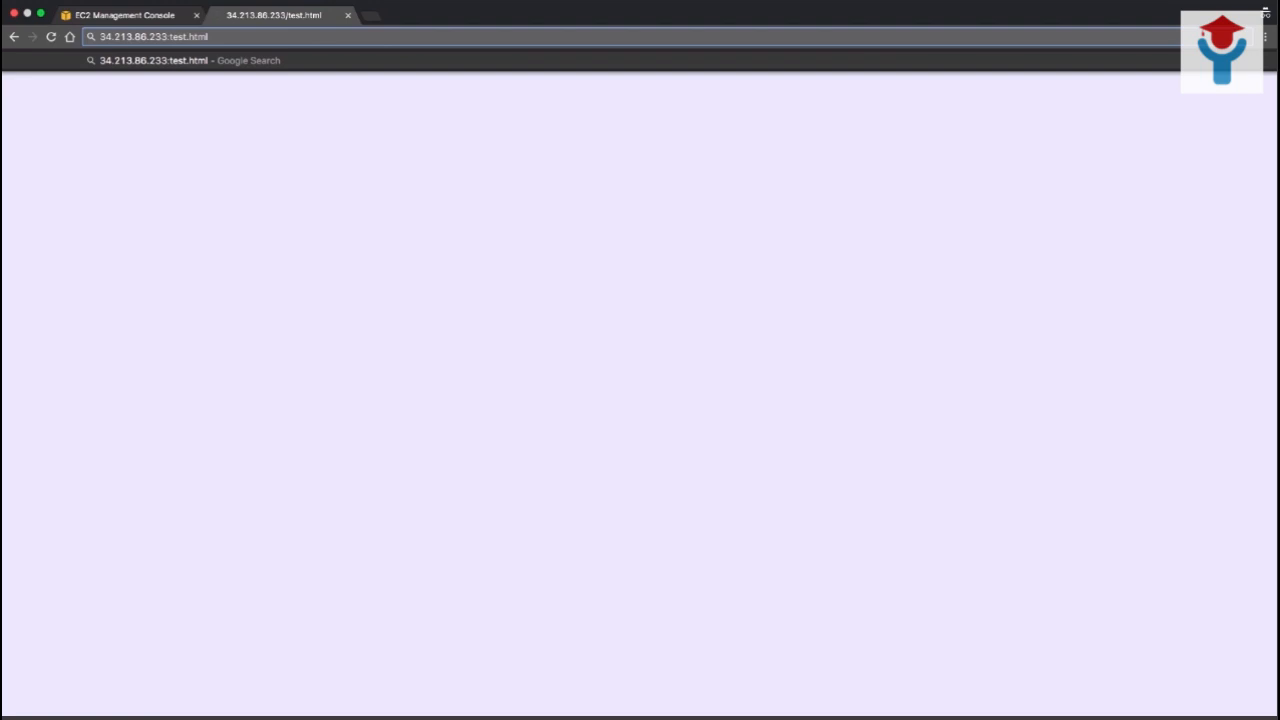
pyautogui.write('443/')
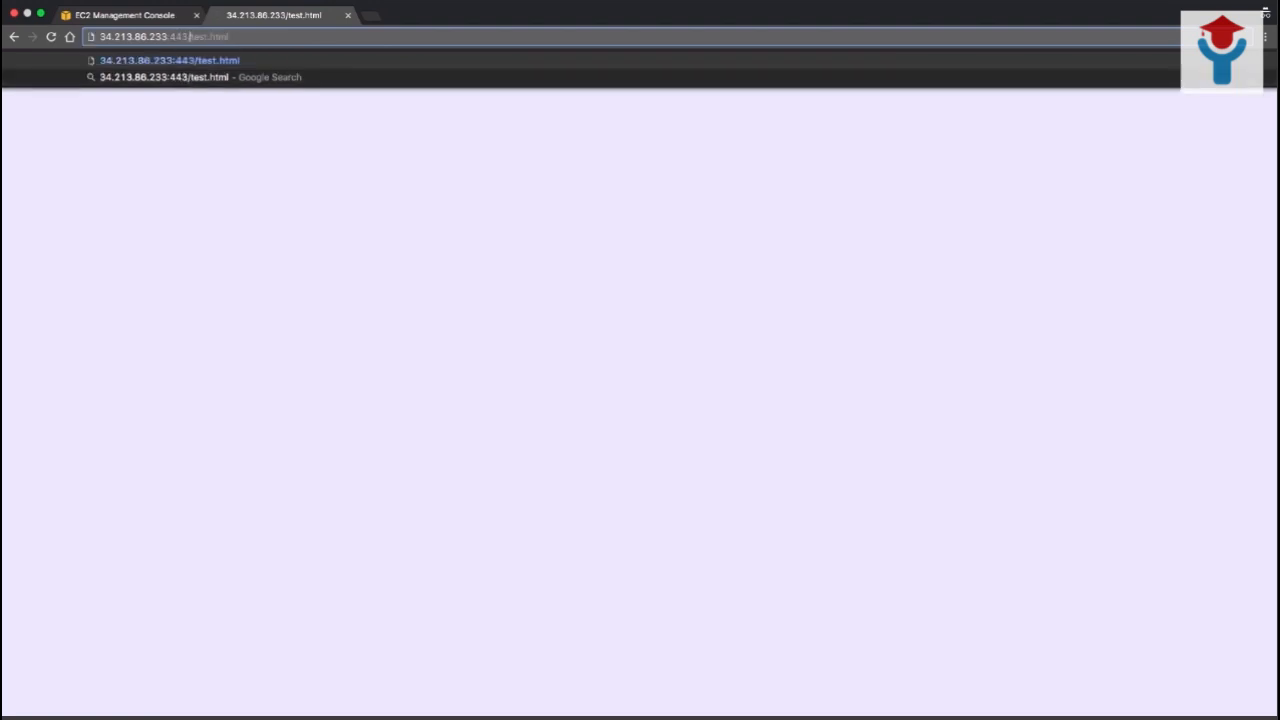
pyautogui.press('Return')
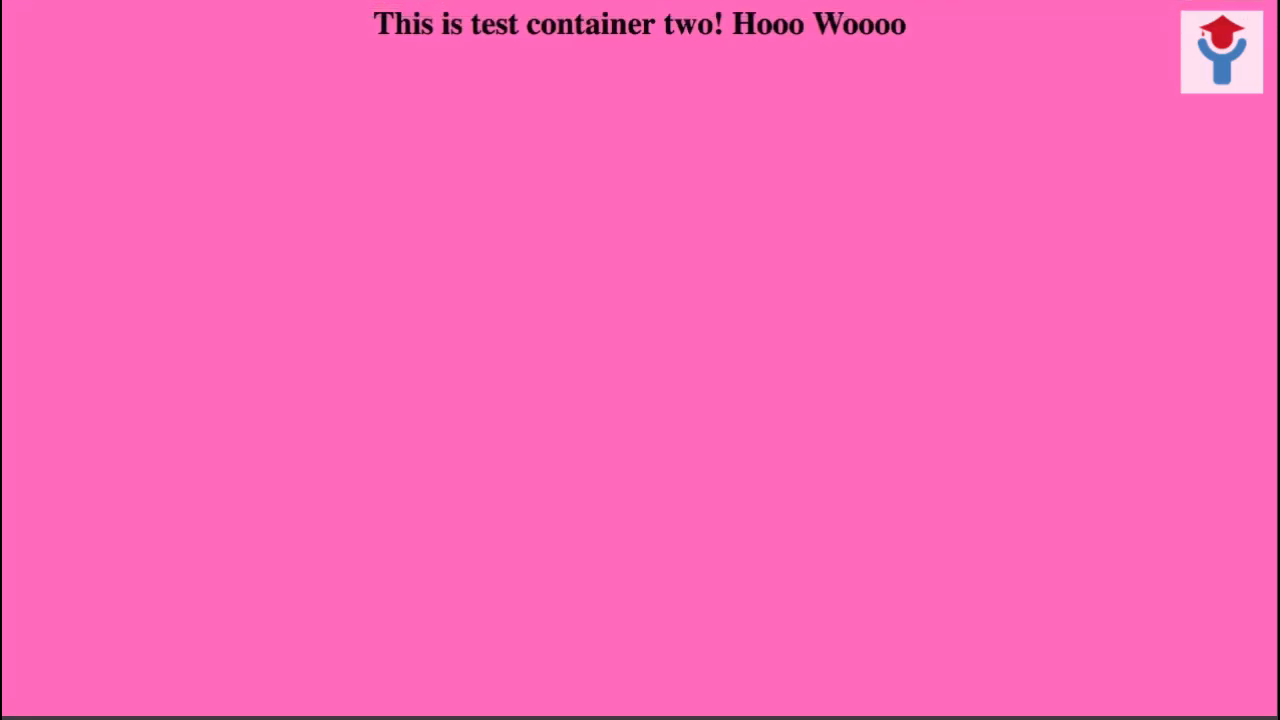
pyautogui.moveTo(282, 5)
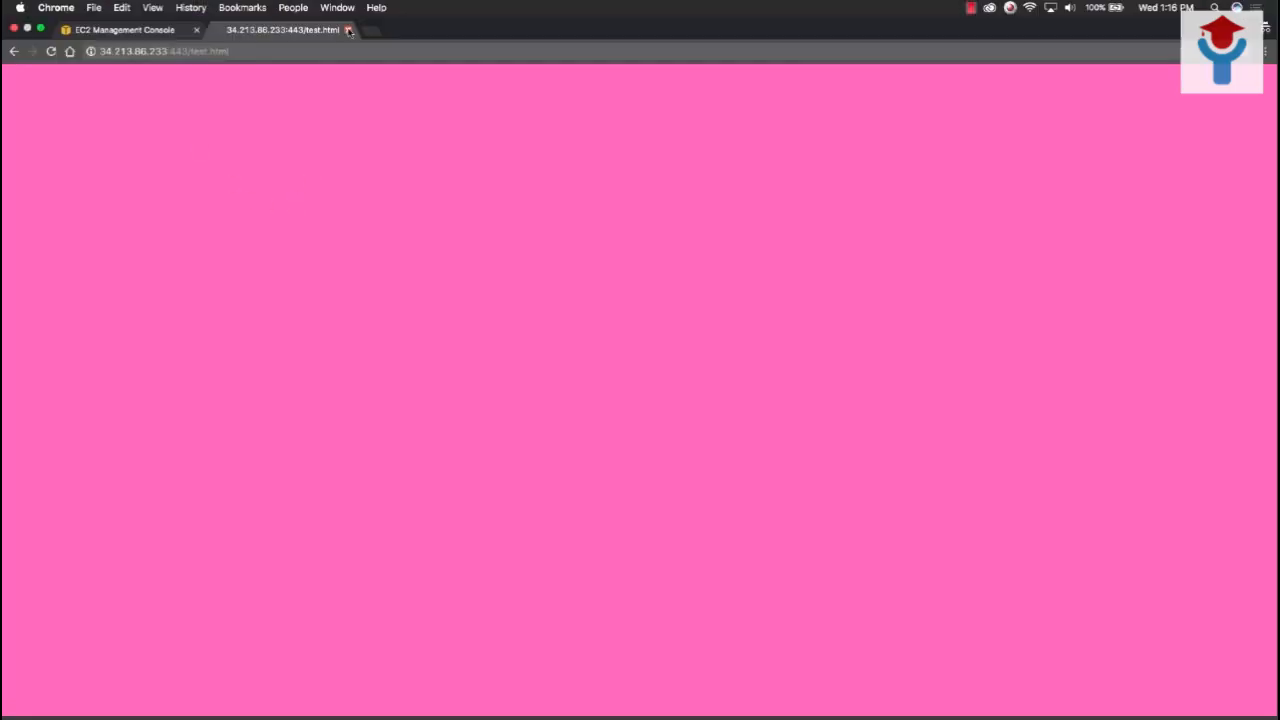
pyautogui.click(348, 31)
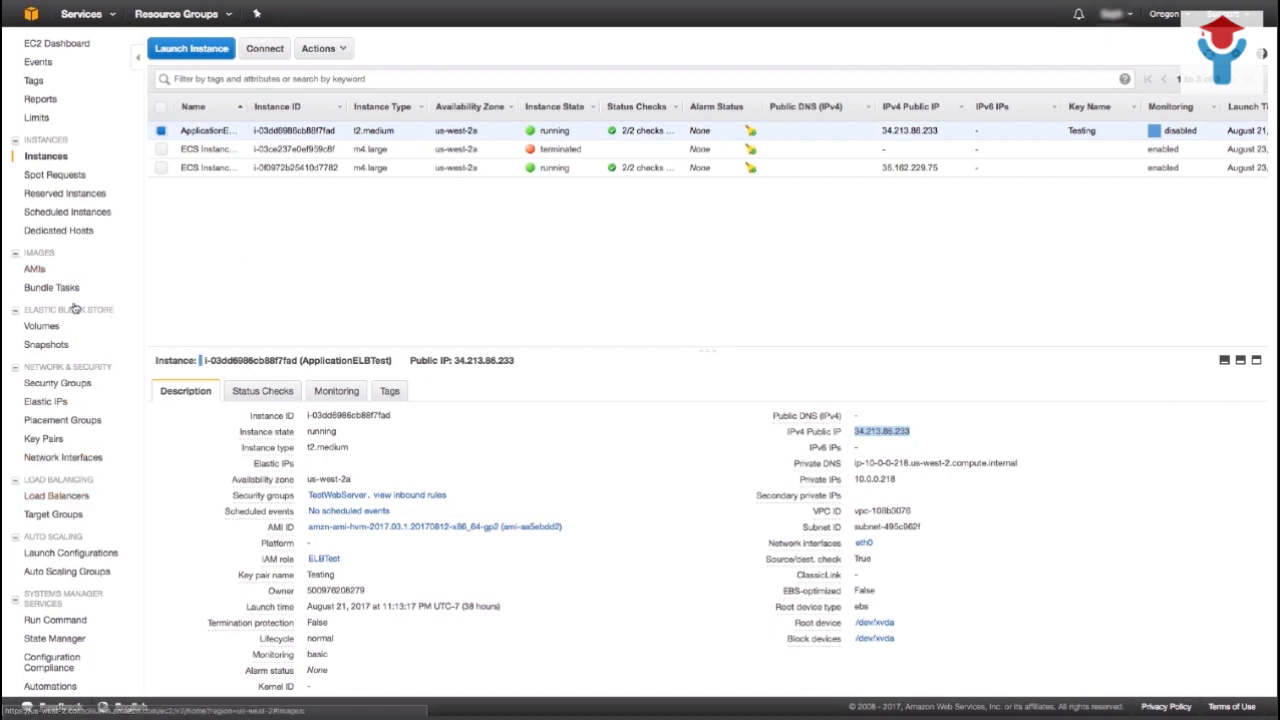
# Start creating a new load balancer in EC2 using the Application Load Balancer type.
pyautogui.click(60, 496)
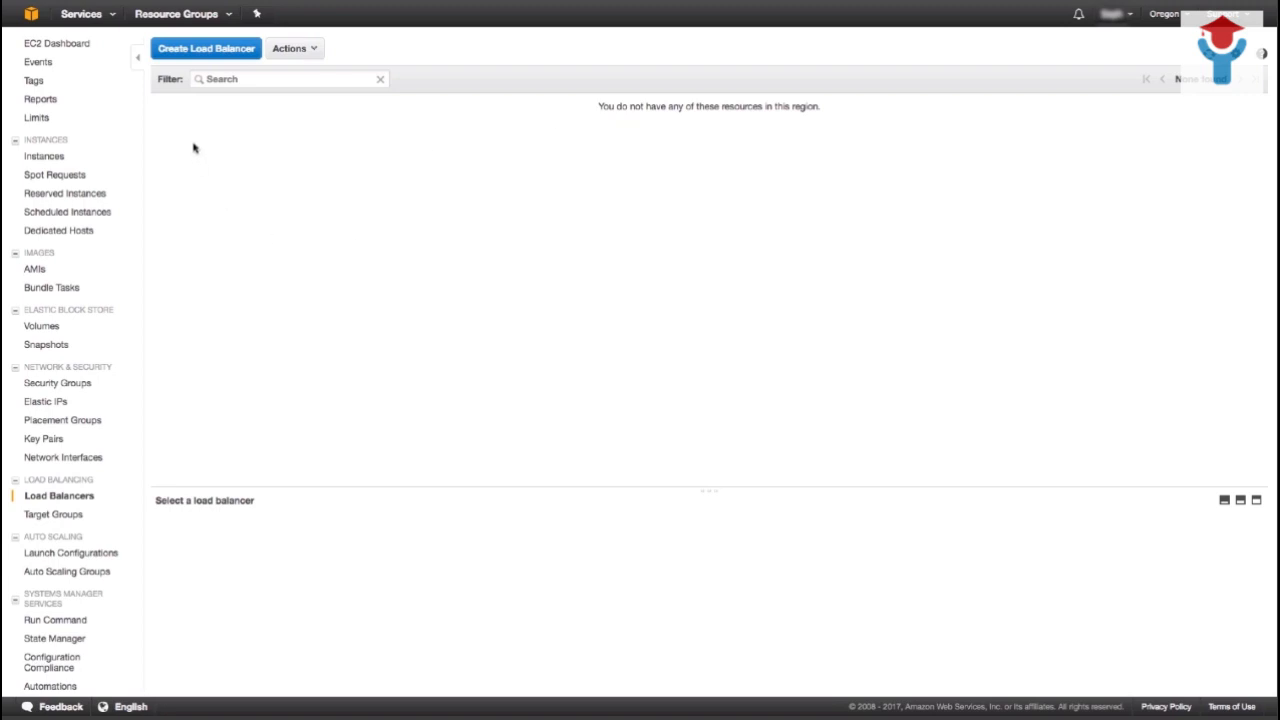
pyautogui.click(186, 56)
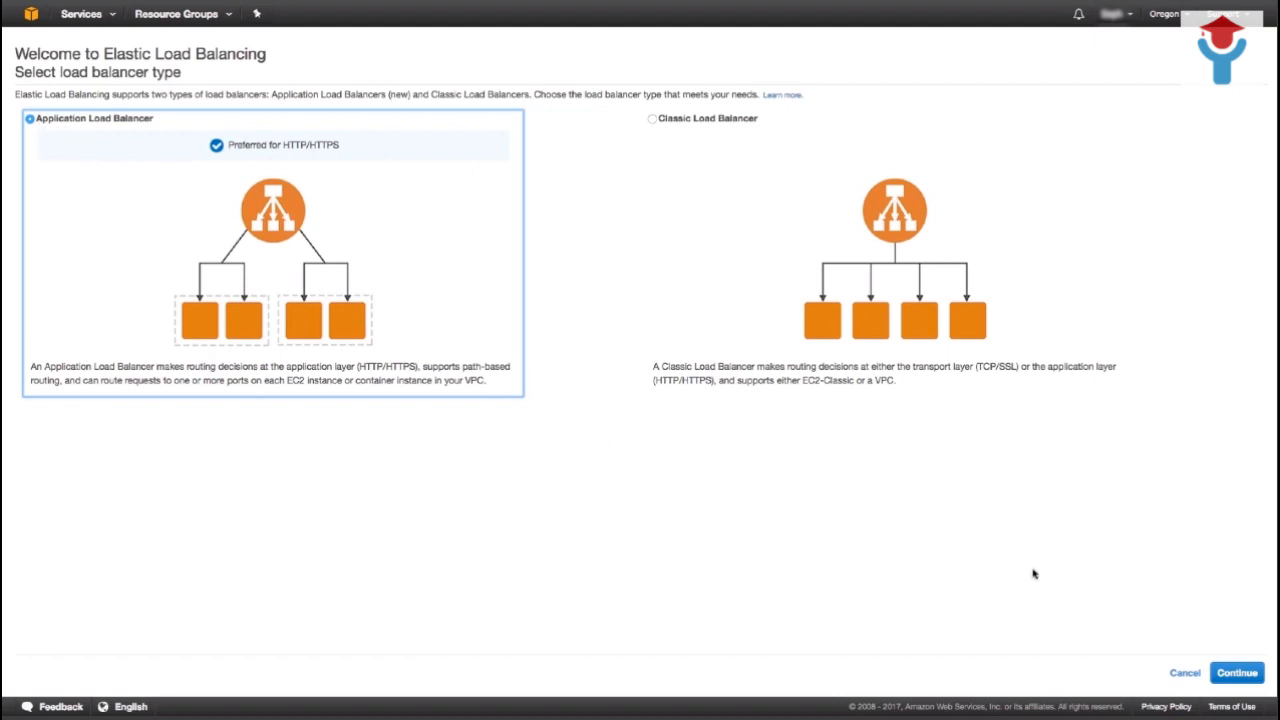
pyautogui.click(1237, 673)
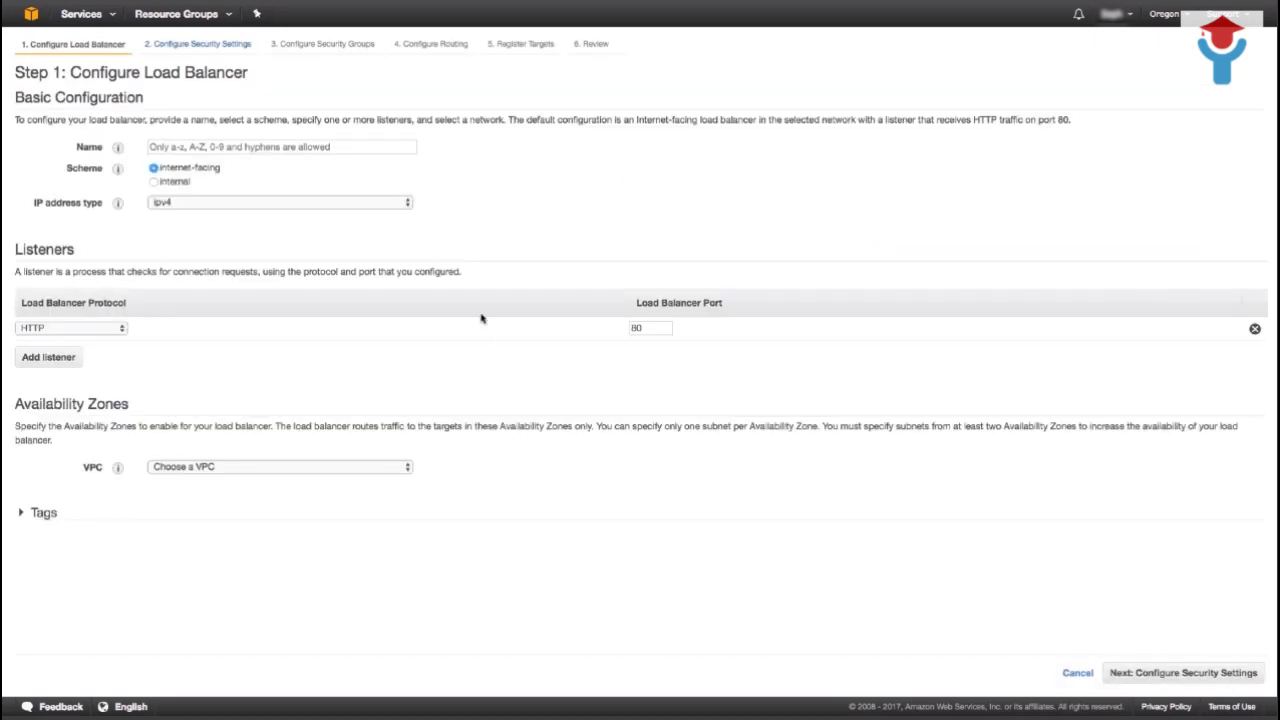
# Name the load balancer alb-test.
pyautogui.click(379, 146)
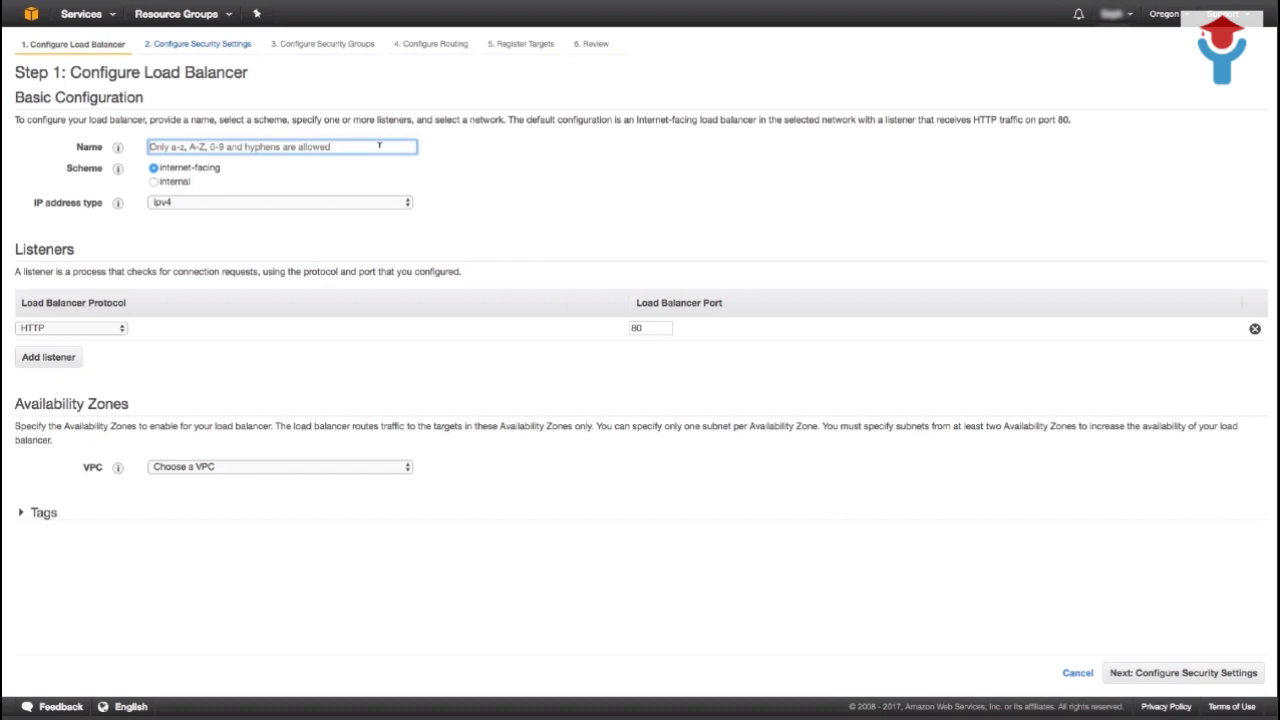
pyautogui.write('alb')
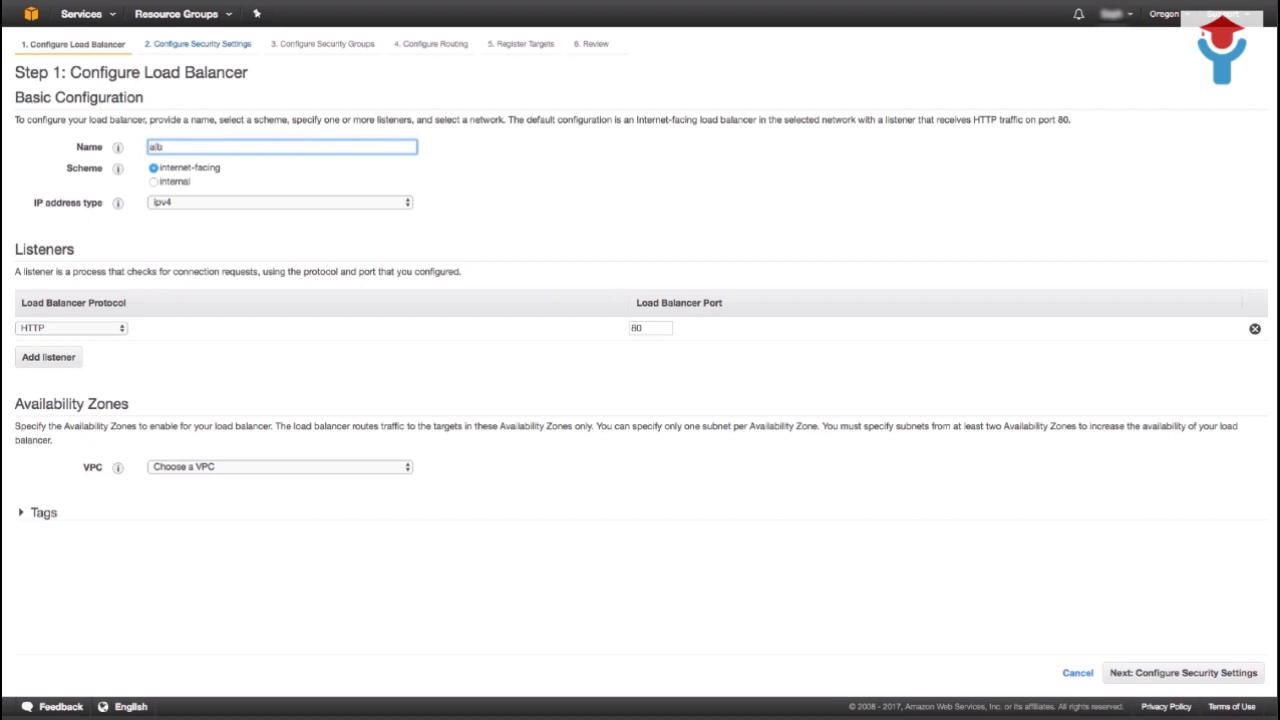
pyautogui.write('-test')
# Add a second listener to the load balancer using HTTP on port 443.
pyautogui.click(67, 360)
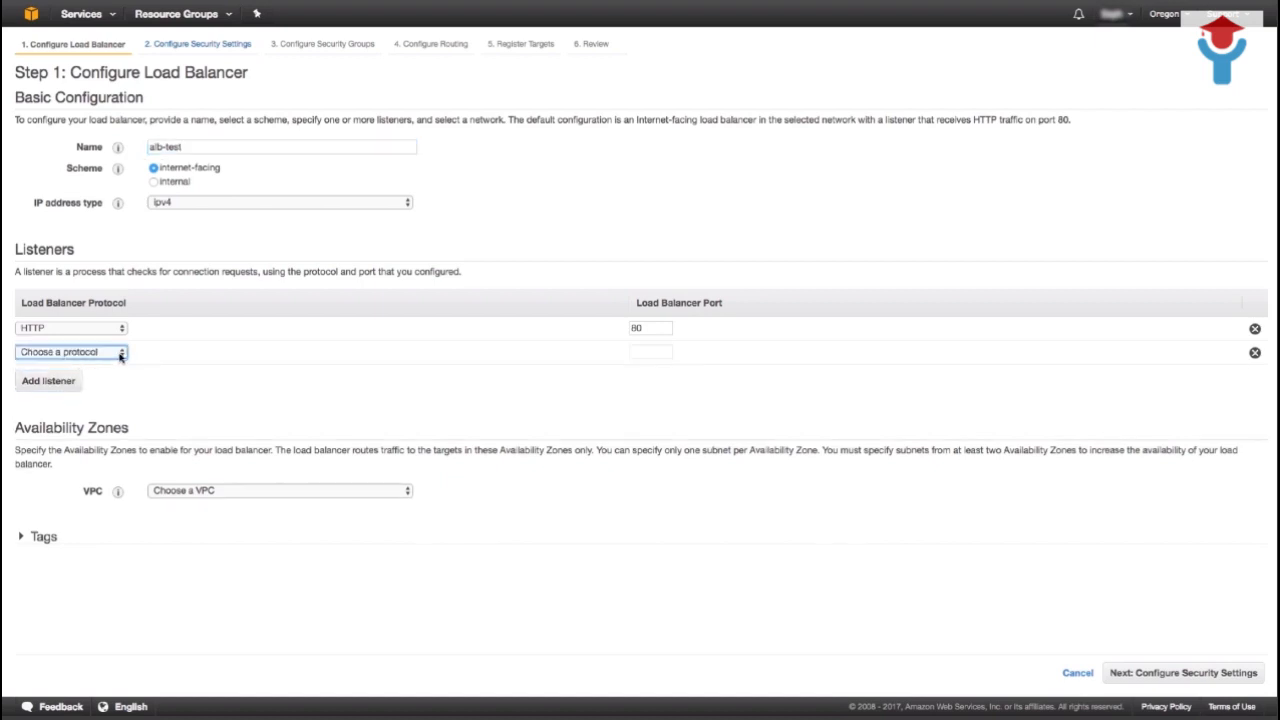
pyautogui.click(121, 355)
pyautogui.click(116, 365)
pyautogui.doubleClick(649, 351)
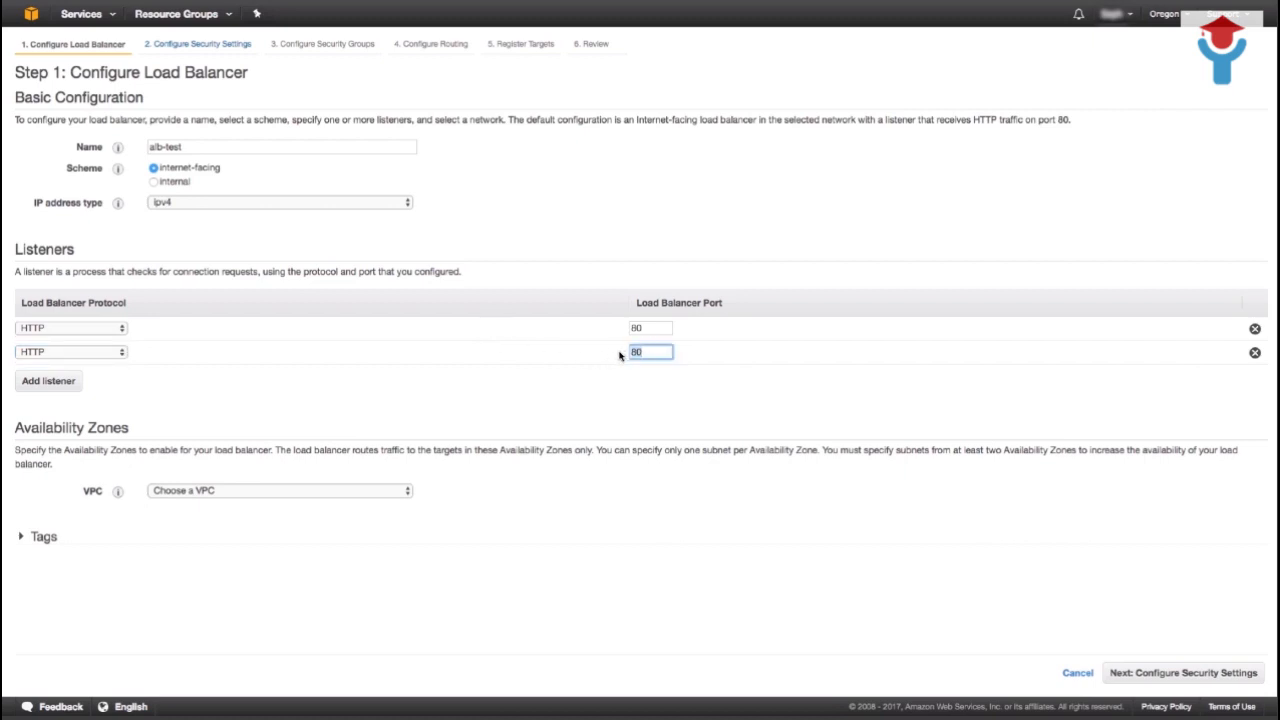
pyautogui.write('443')
# Choose the ApplicationELBTest VPC and enable its us-west-2a and us-west-2b availability zones.
pyautogui.click(406, 495)
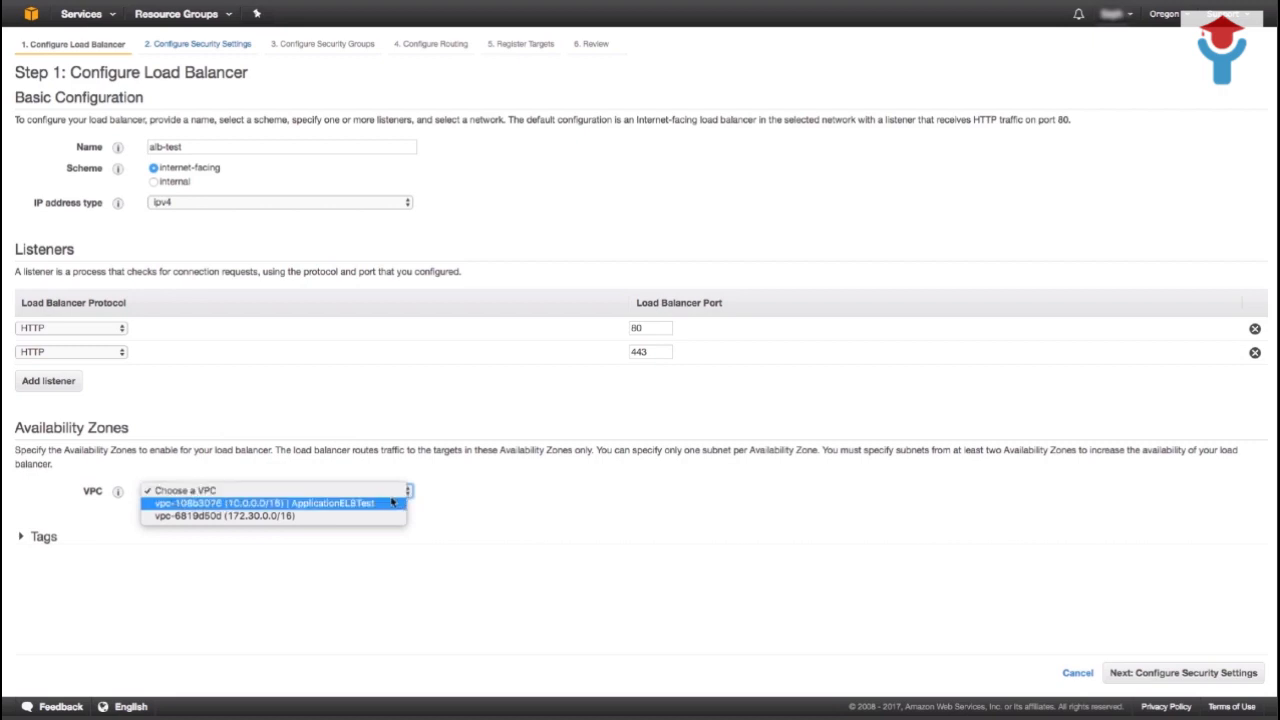
pyautogui.click(383, 505)
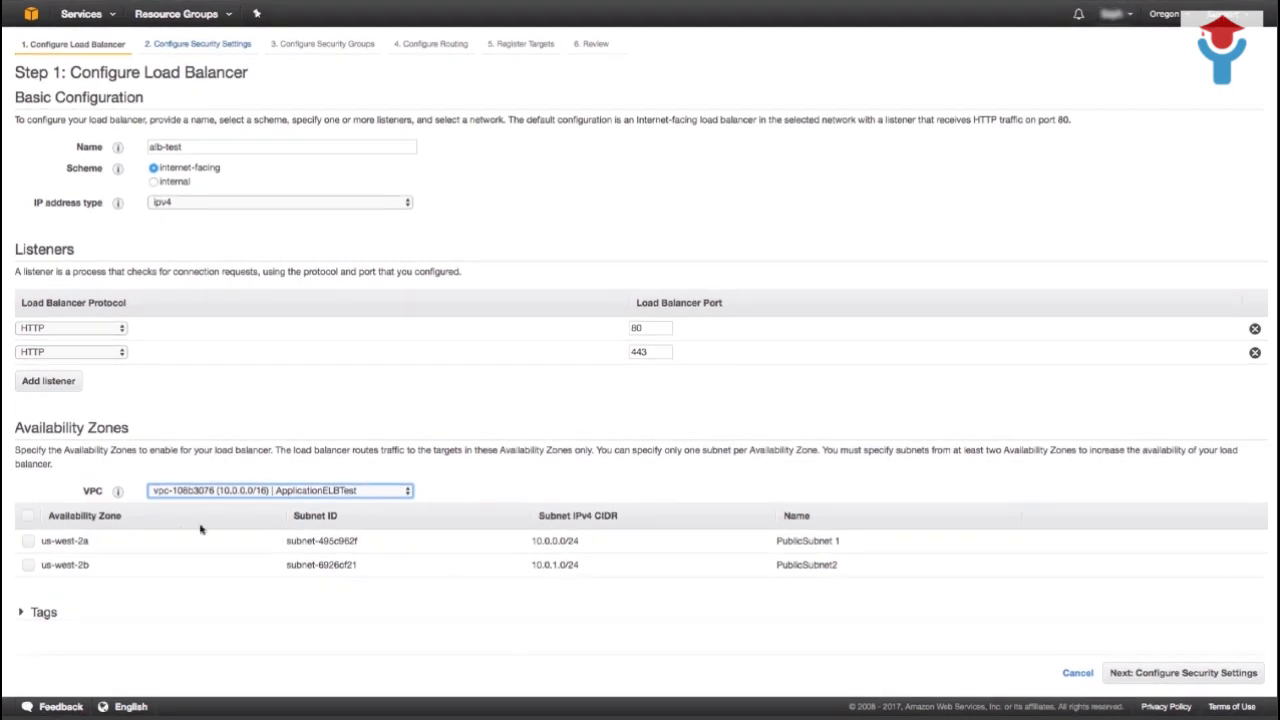
pyautogui.click(29, 541)
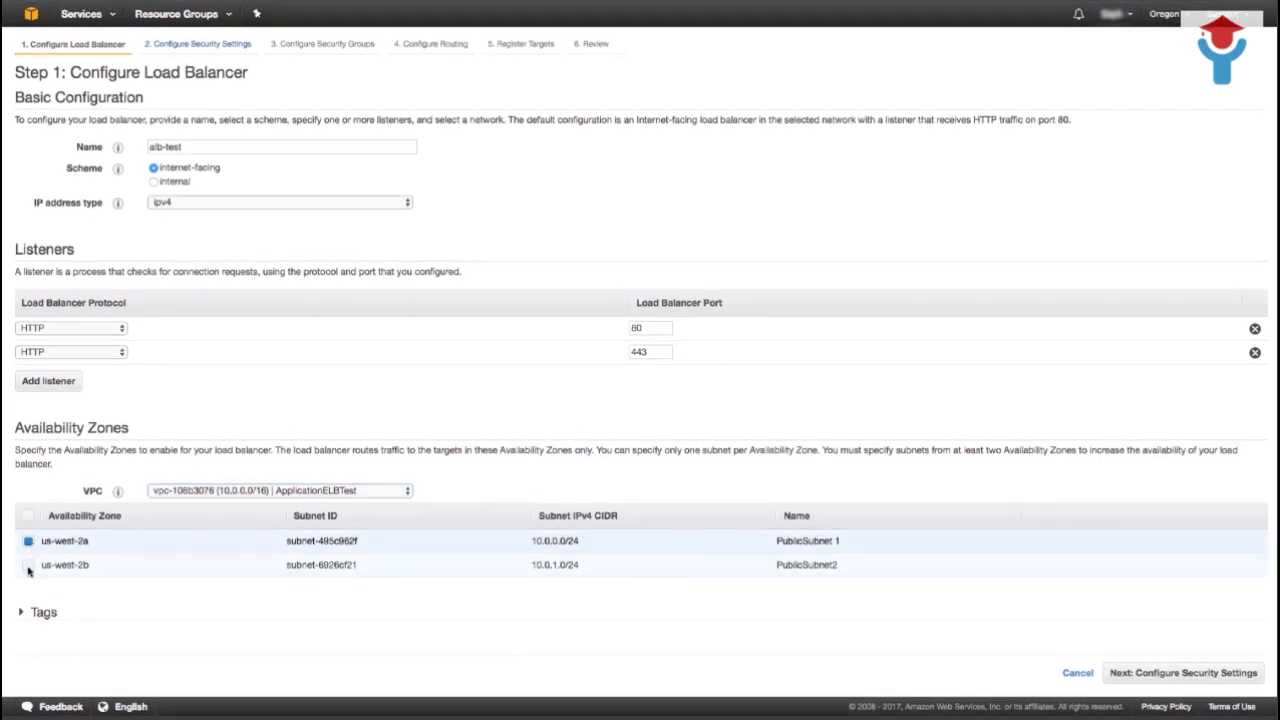
pyautogui.click(28, 566)
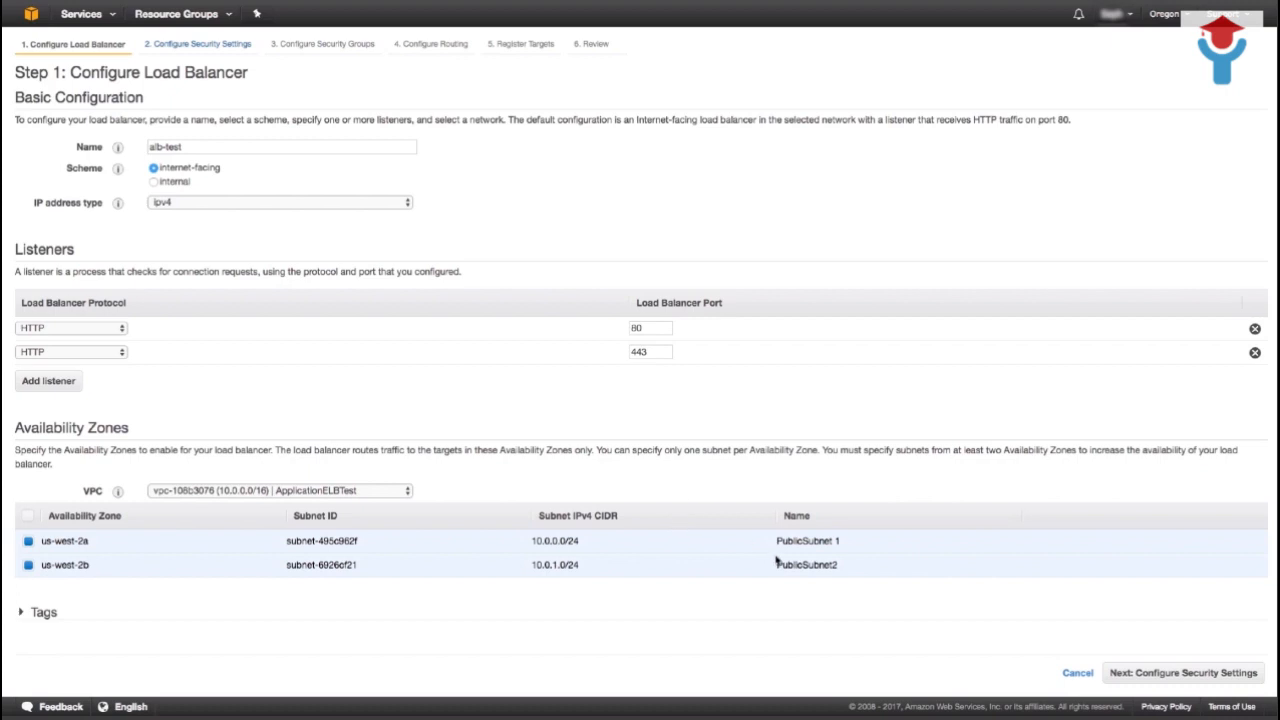
# Tag the load balancer with the key Name and the value Application Load Balancer.
pyautogui.click(20, 617)
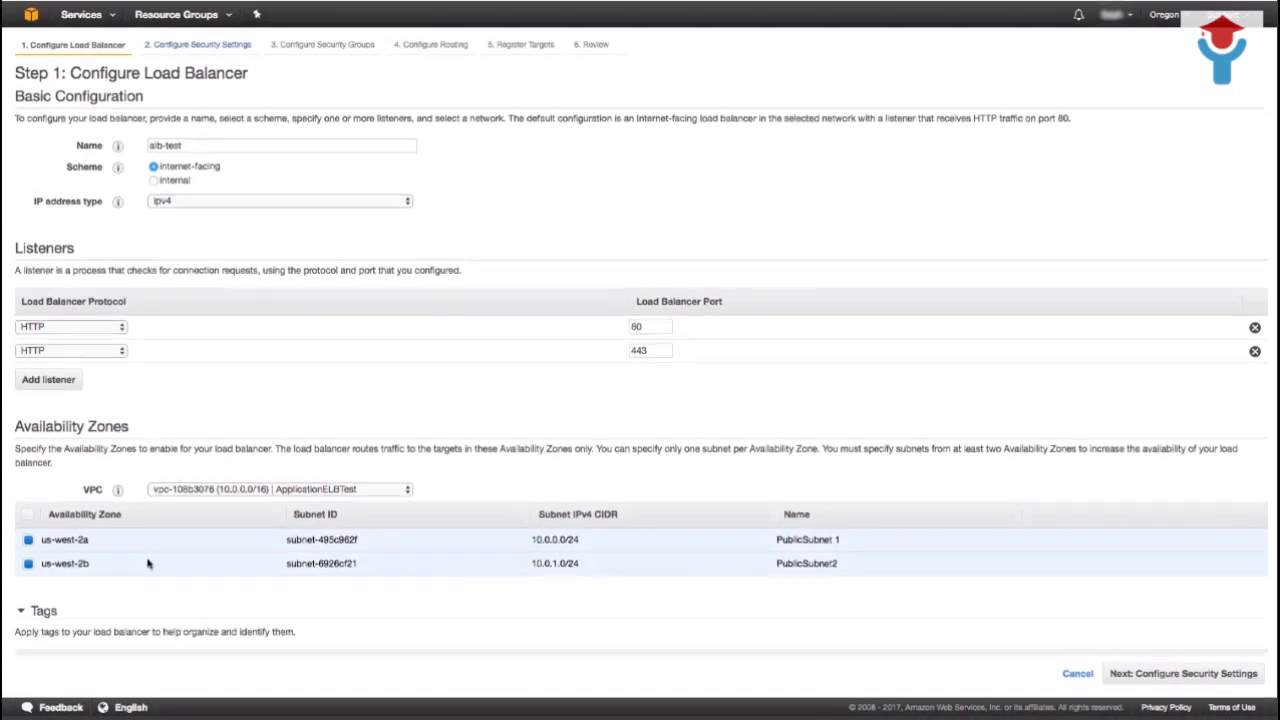
pyautogui.scroll(-2, 148, 563)
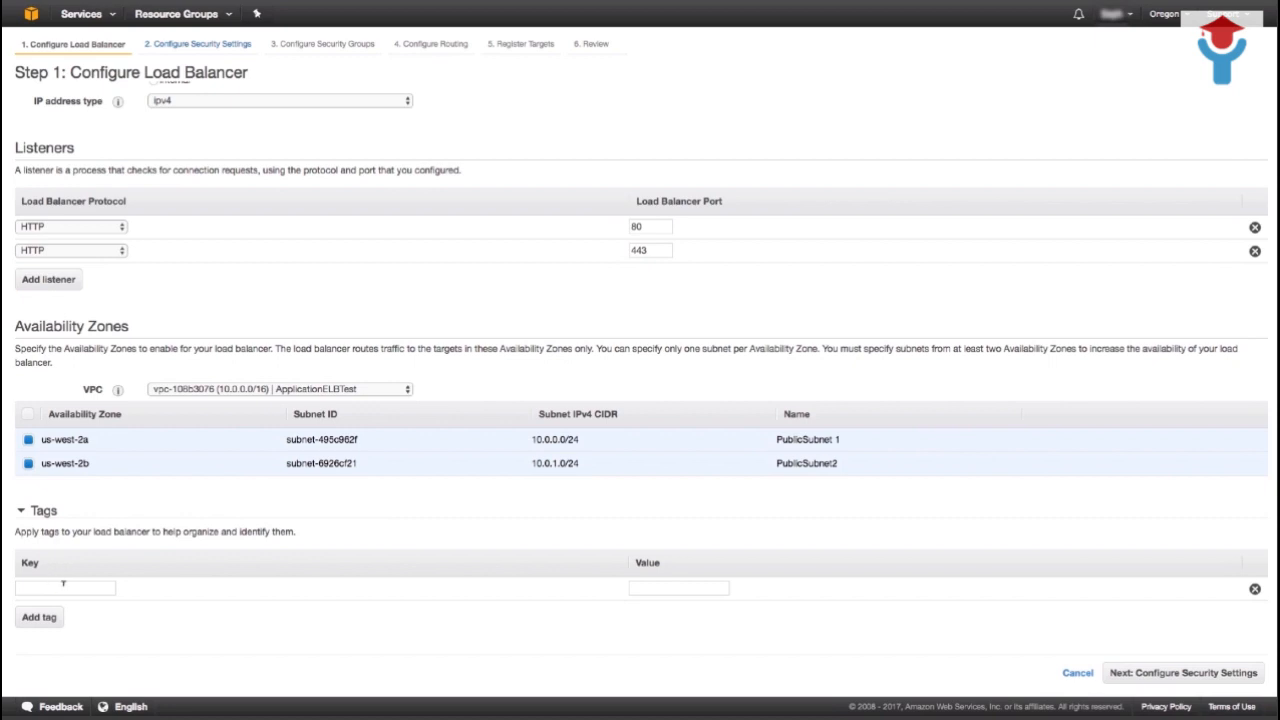
pyautogui.click(64, 587)
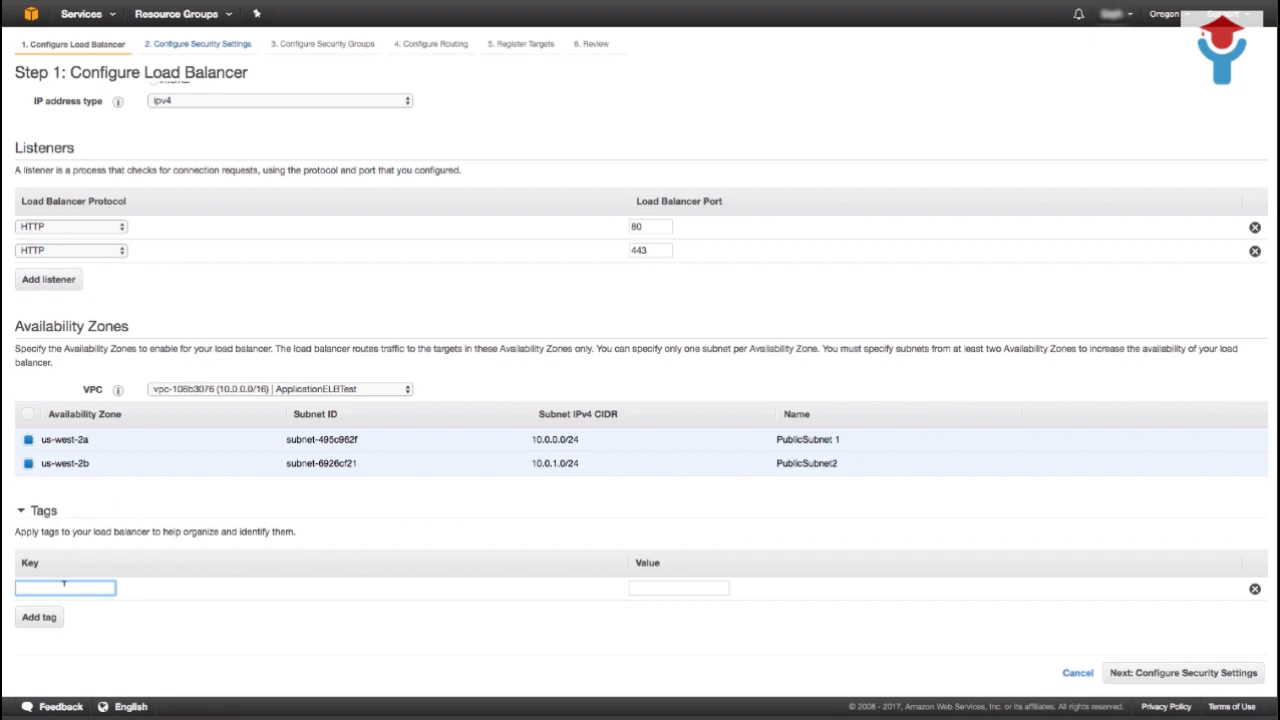
pyautogui.write('Name')
pyautogui.click(659, 586)
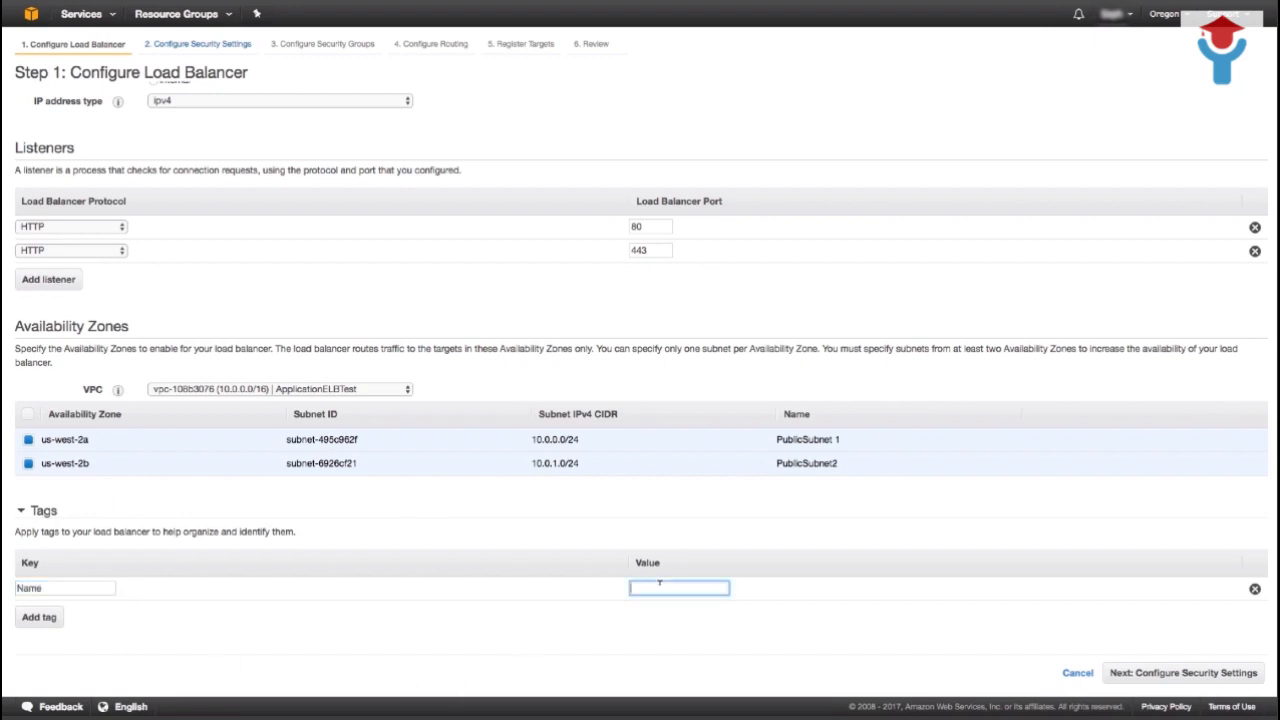
pyautogui.write('Application Load Balancer')
# Advance to the security groups, replace the default group with the existing TestWebServer group, and continue to the routing configuration.
pyautogui.click(1122, 675)
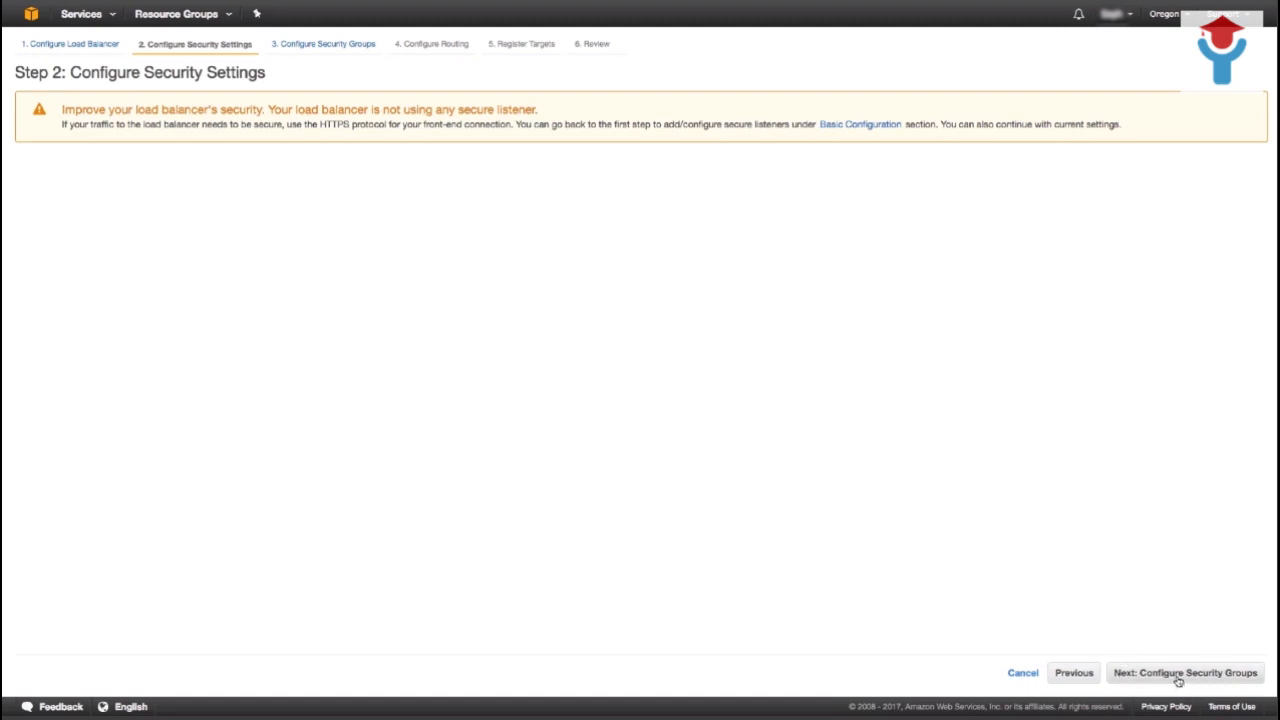
pyautogui.click(1170, 675)
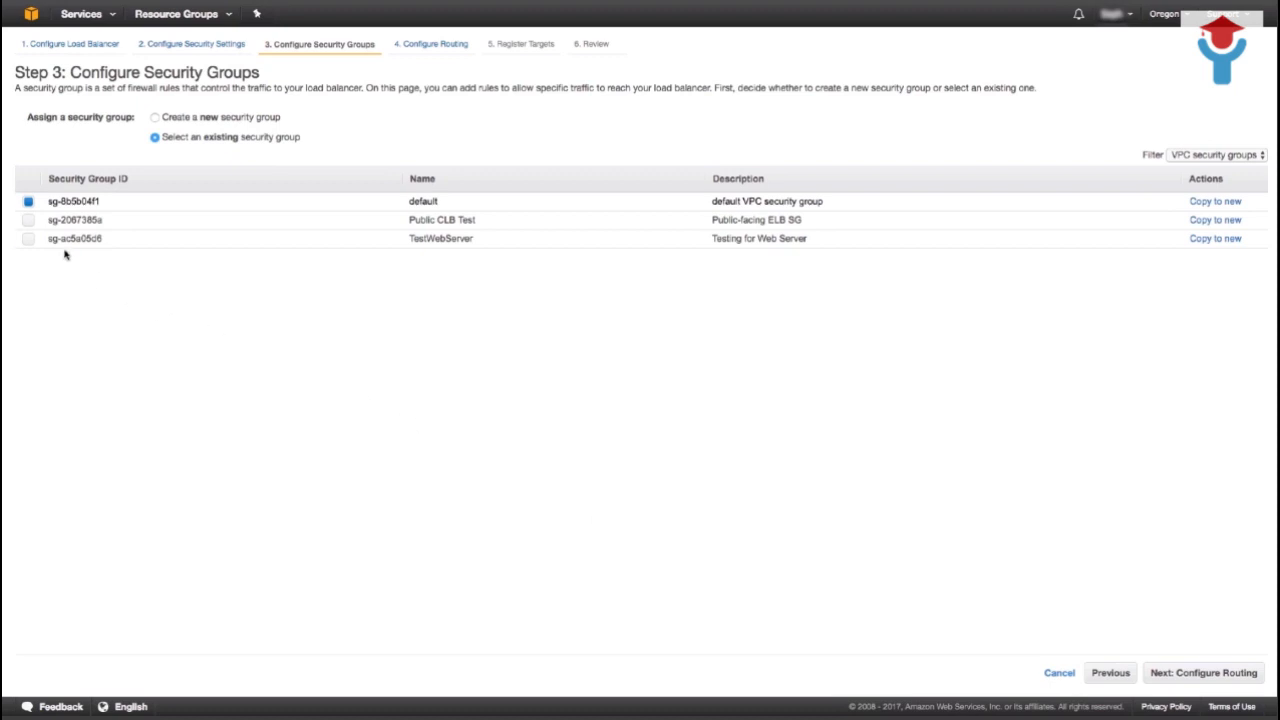
pyautogui.click(28, 202)
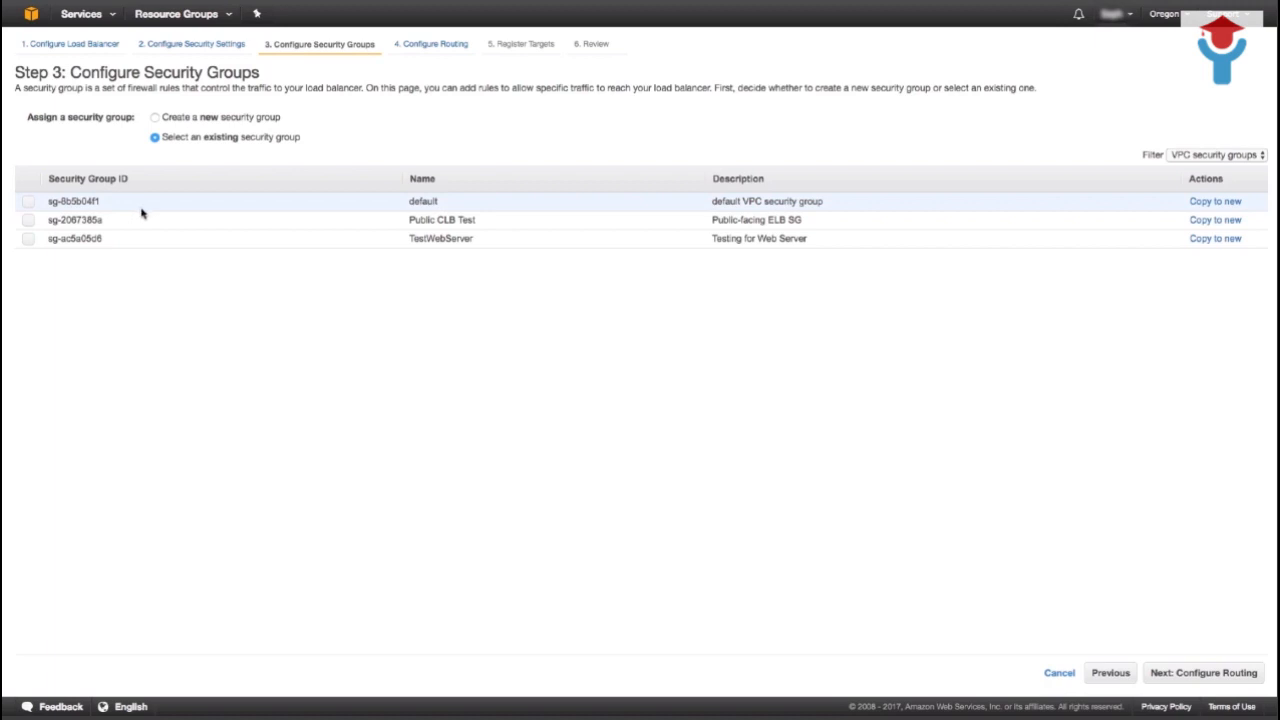
pyautogui.click(28, 240)
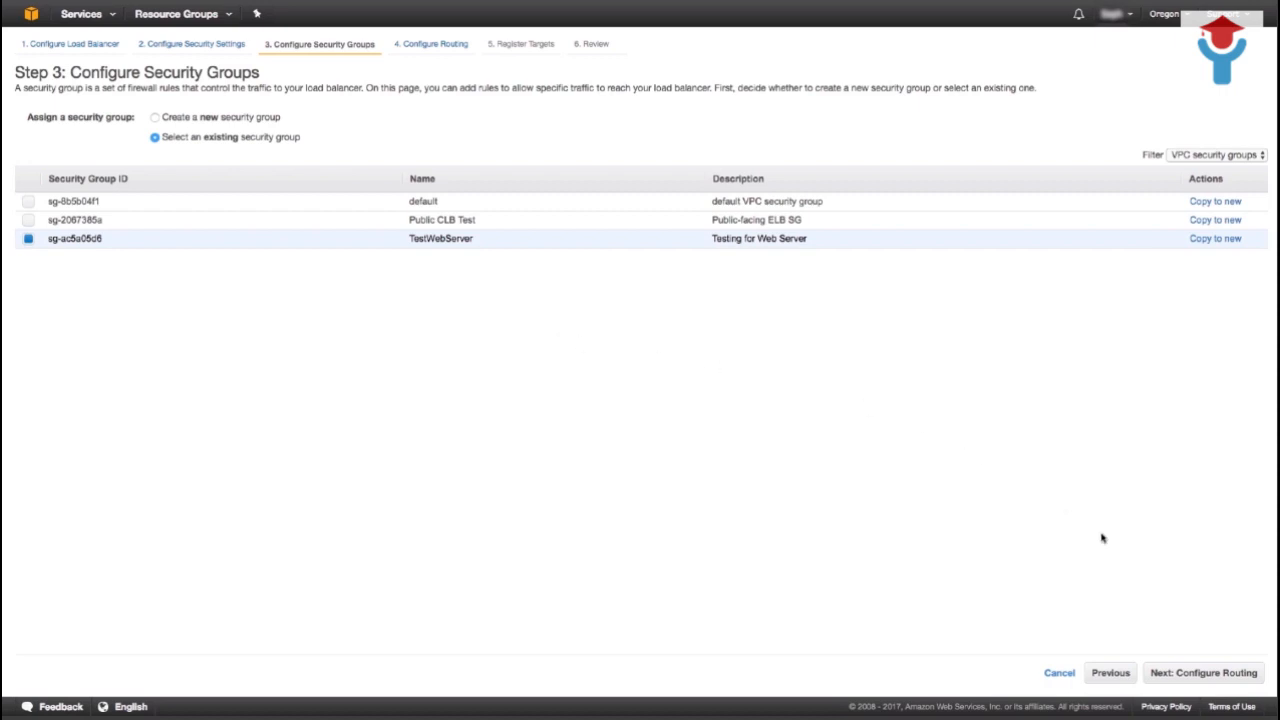
pyautogui.click(1168, 675)
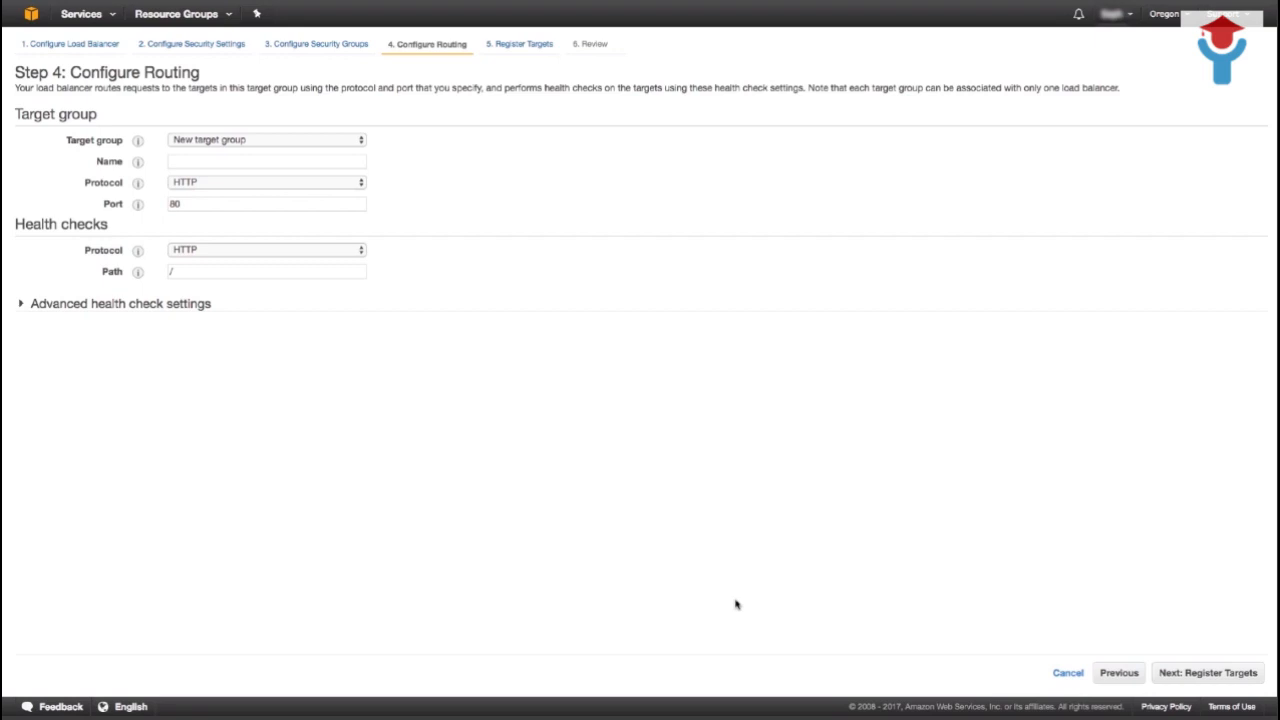
# Name the new target group demo1 and set its health check path to /test.html.
pyautogui.click(306, 143)
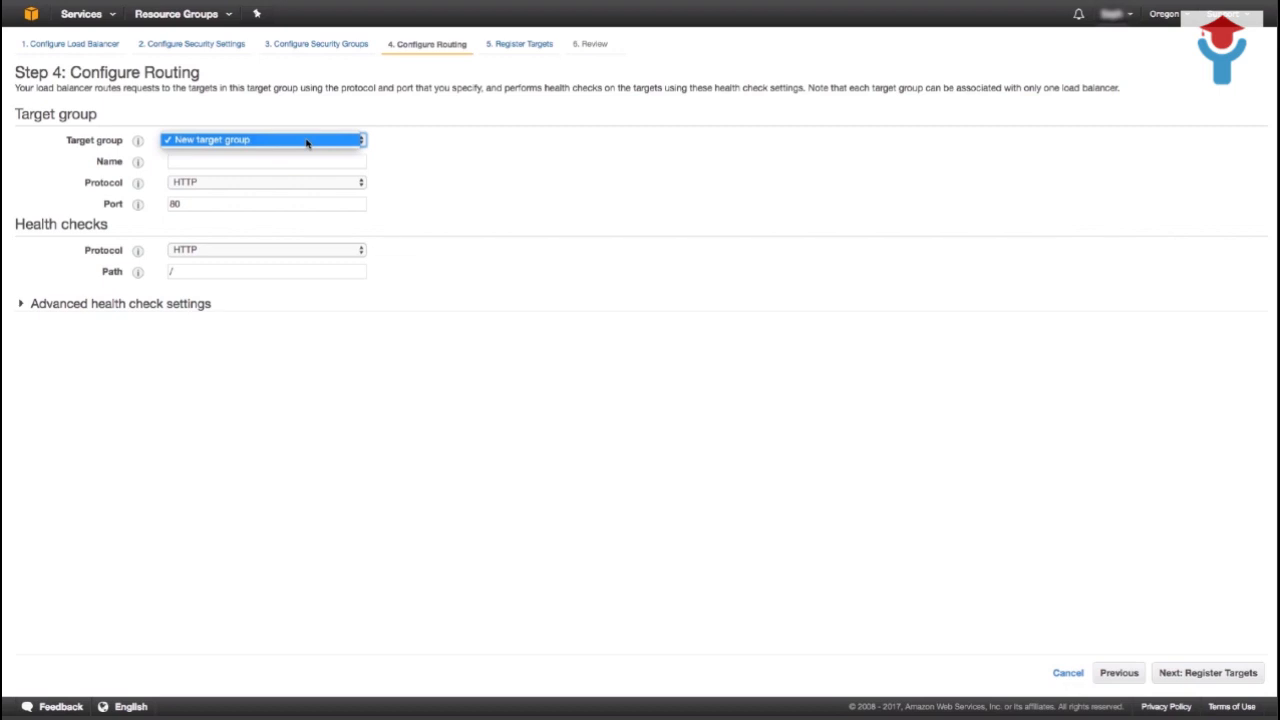
pyautogui.click(306, 143)
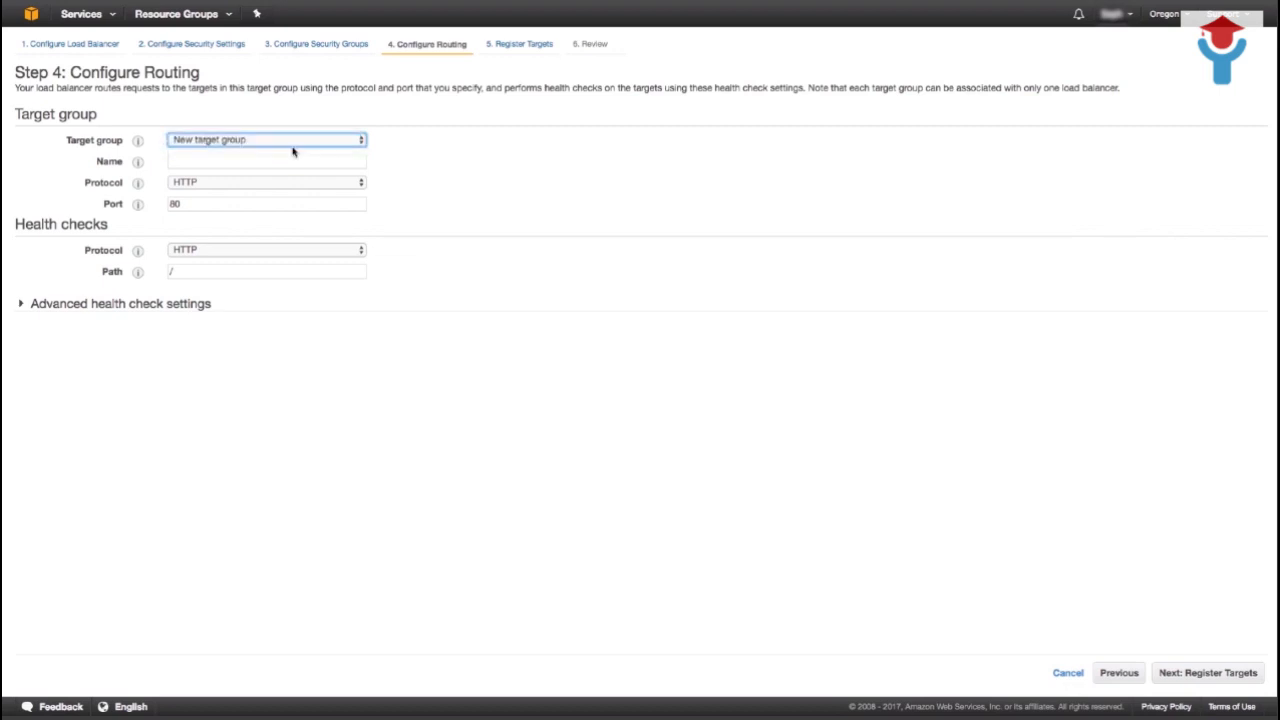
pyautogui.click(272, 160)
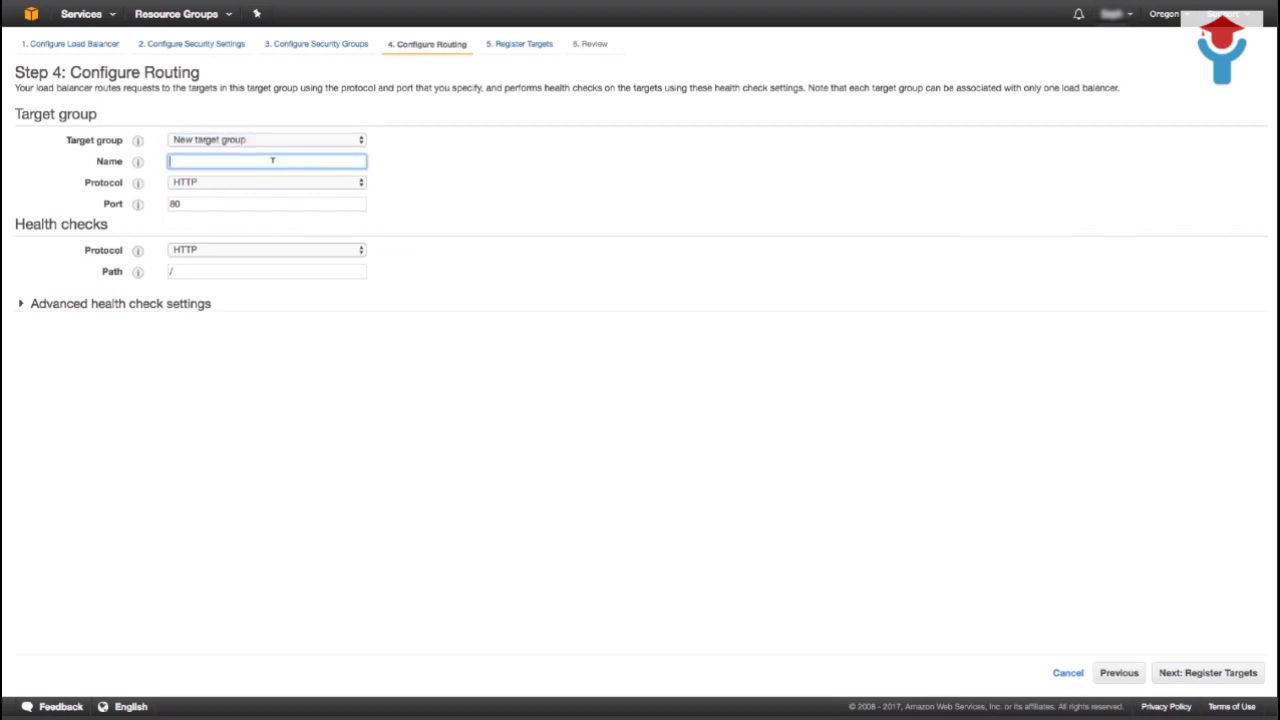
pyautogui.write('demo1')
pyautogui.click(204, 270)
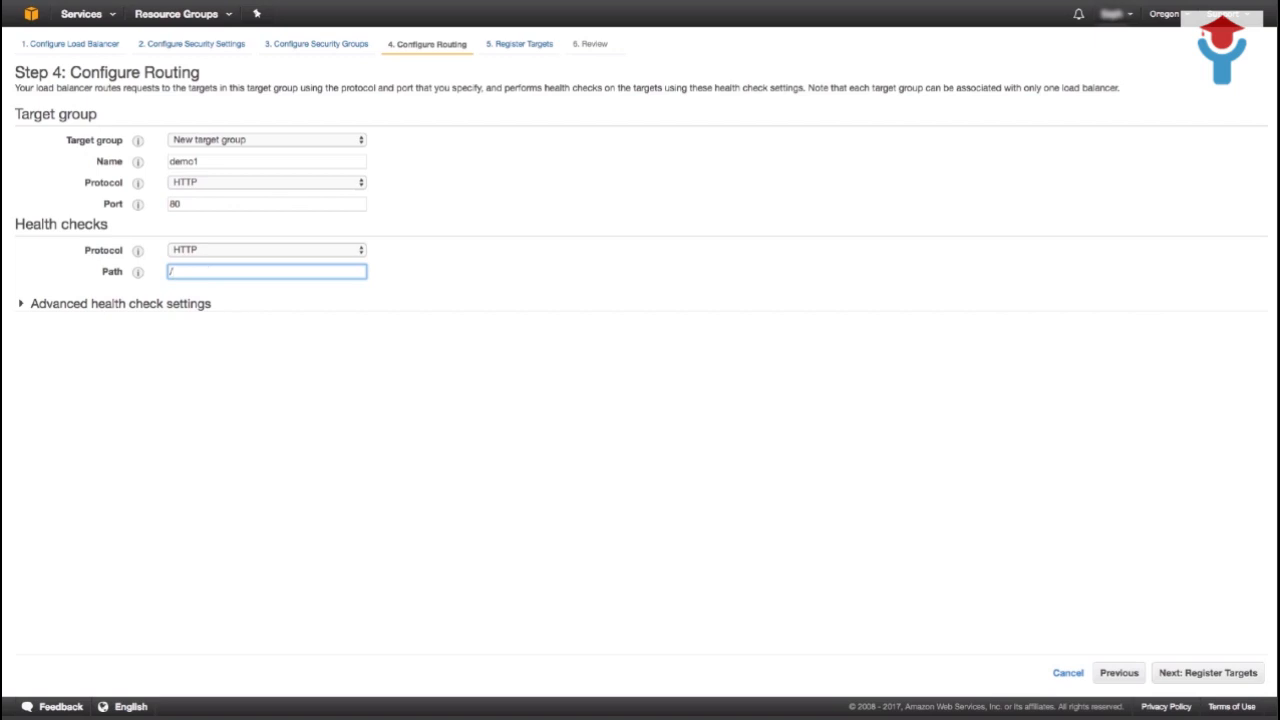
pyautogui.write('test.html')
# Set the advanced health check interval to 10 seconds and continue to target registration.
pyautogui.click(22, 305)
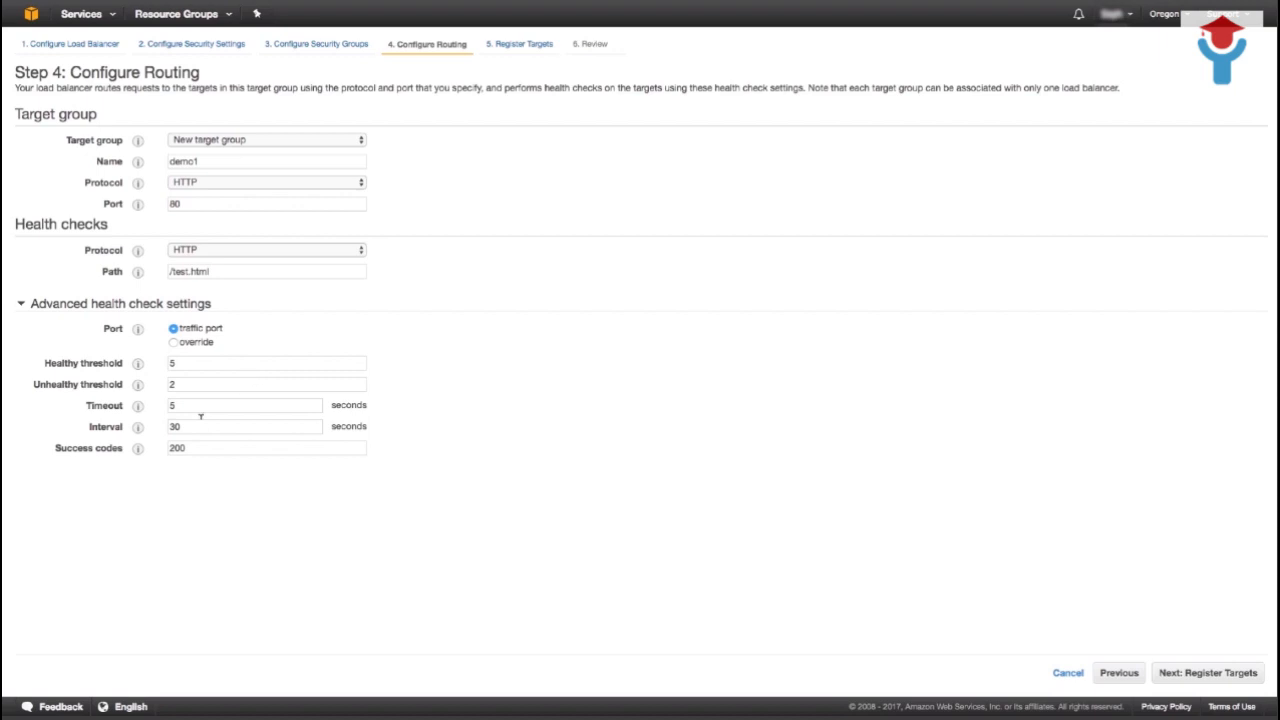
pyautogui.click(175, 426)
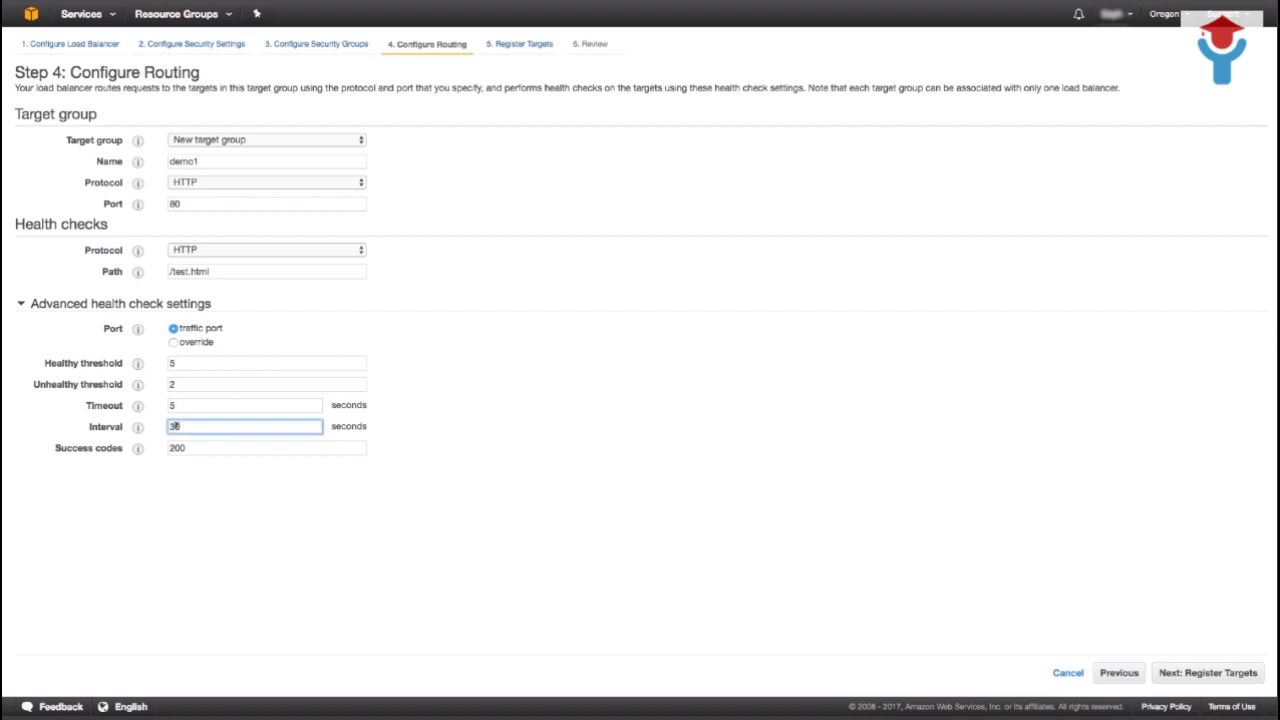
pyautogui.press('BackSpace')
pyautogui.press('BackSpace')
pyautogui.write('10')
pyautogui.click(1186, 677)
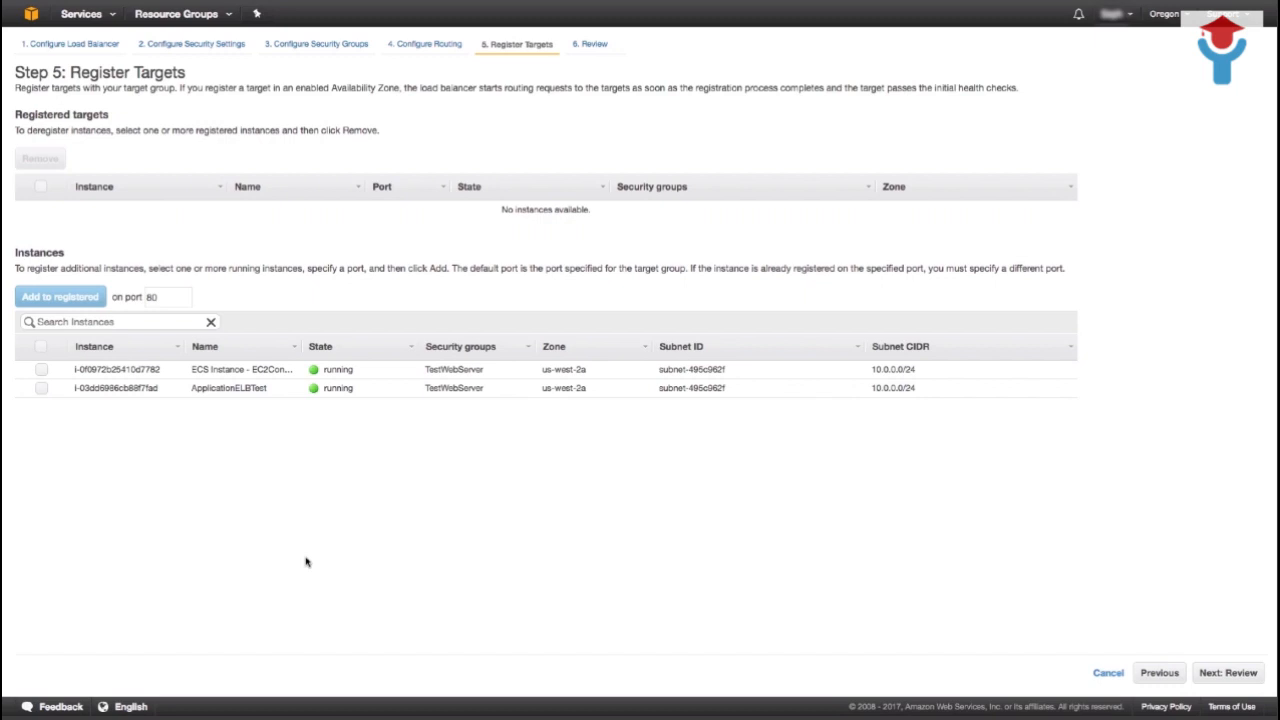
# Register the ApplicationELBTest instance on port 80 and create the load balancer from the review page.
pyautogui.click(41, 388)
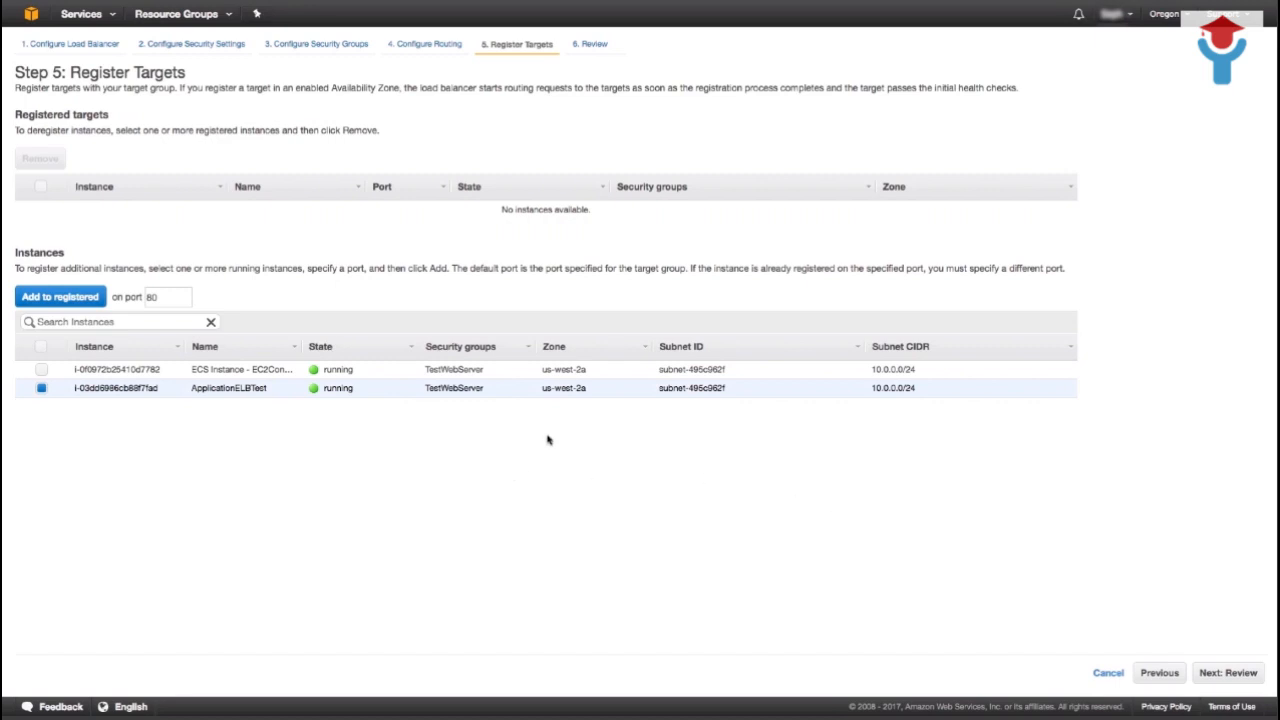
pyautogui.click(59, 298)
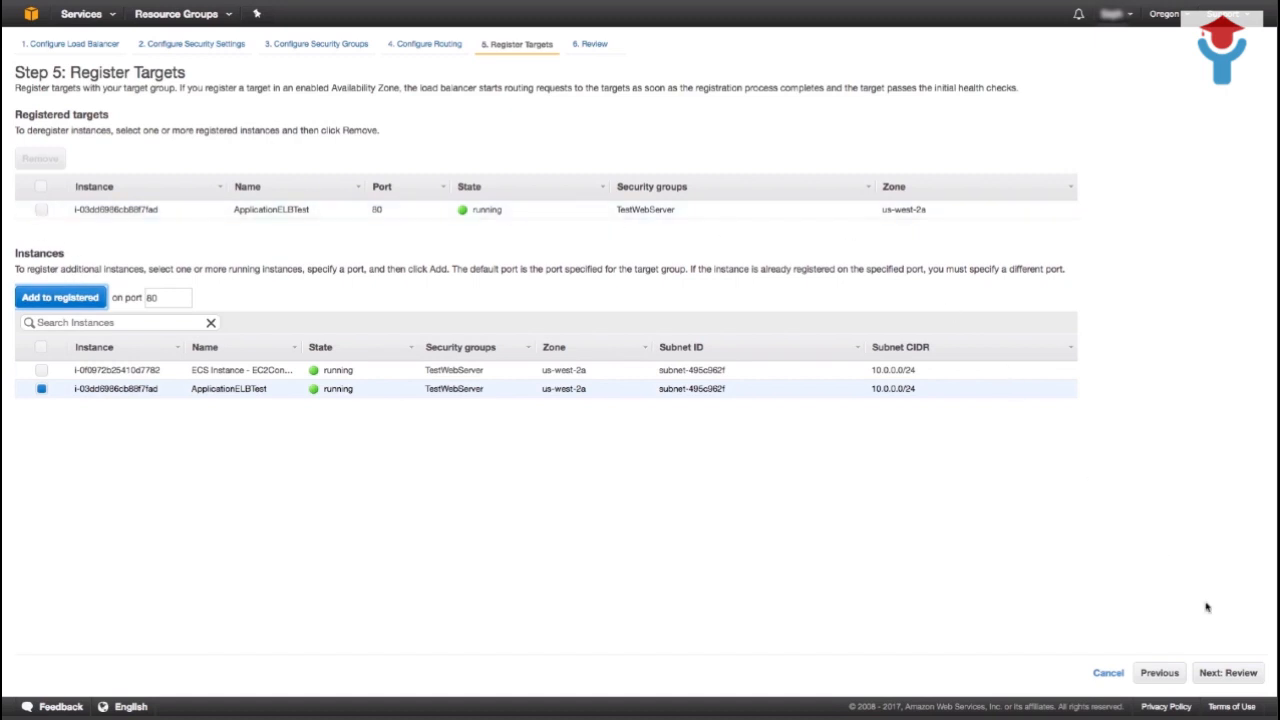
pyautogui.click(1226, 670)
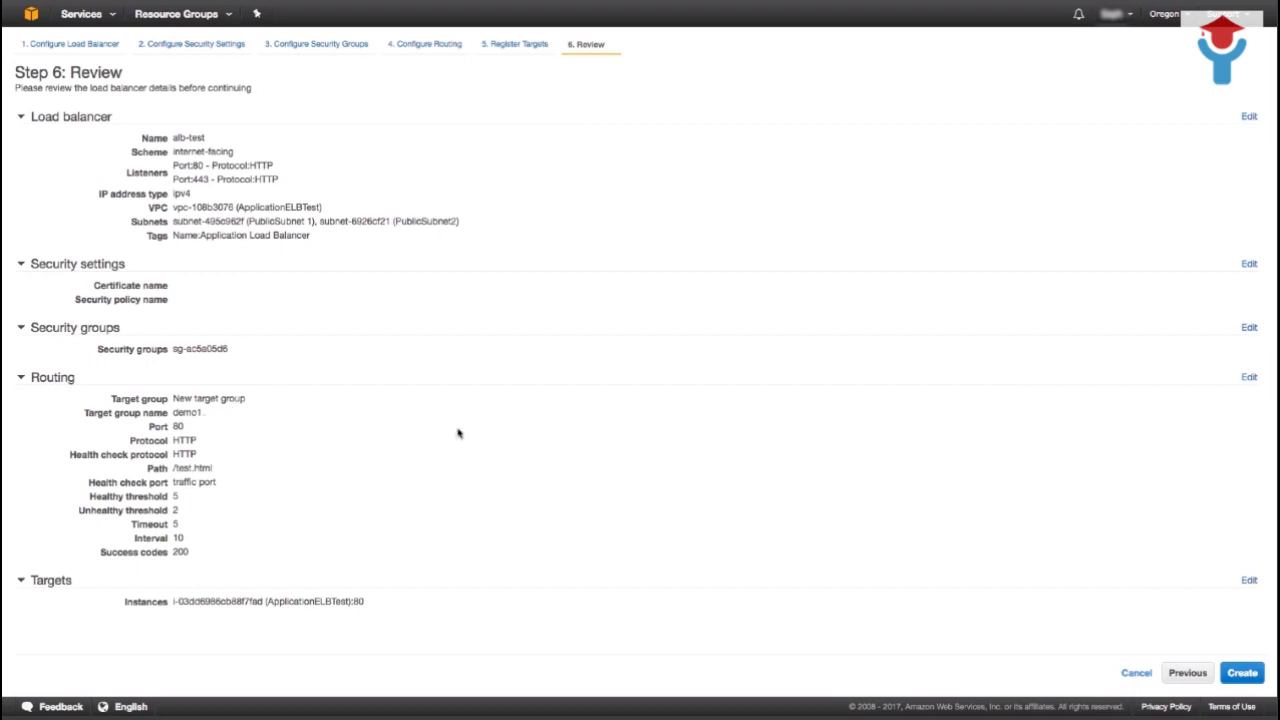
pyautogui.click(1242, 676)
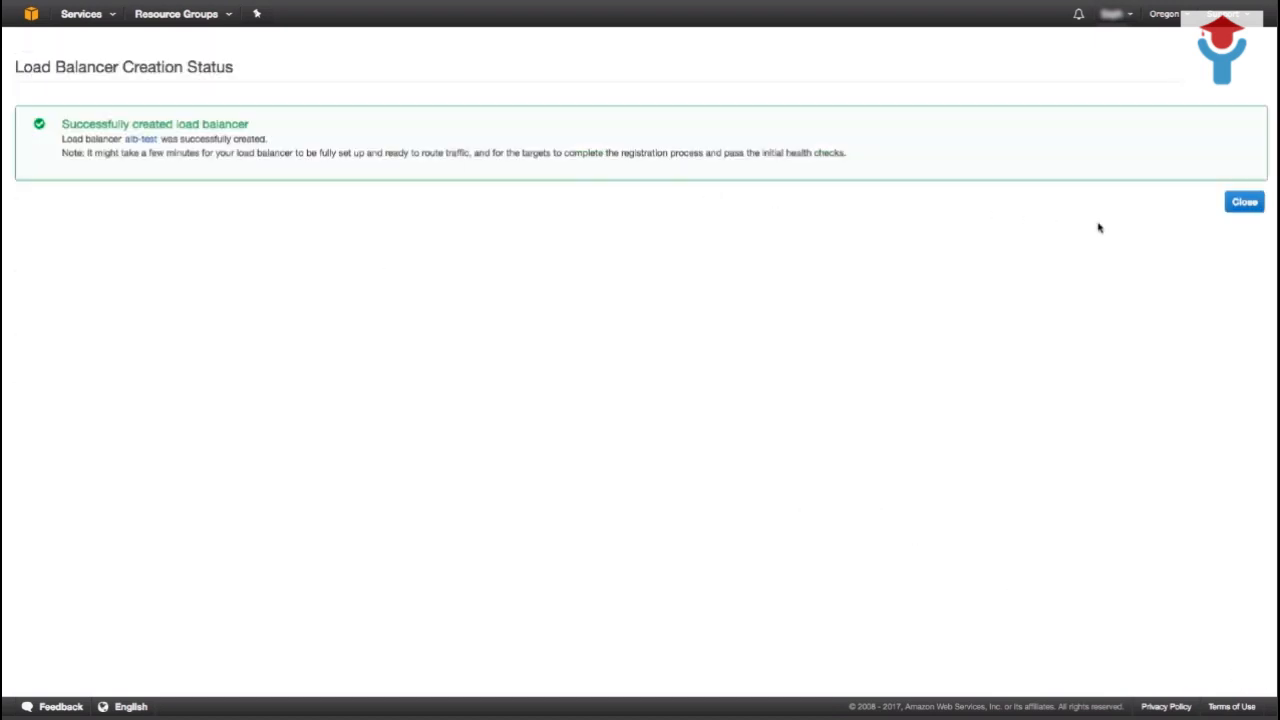
pyautogui.click(1243, 203)
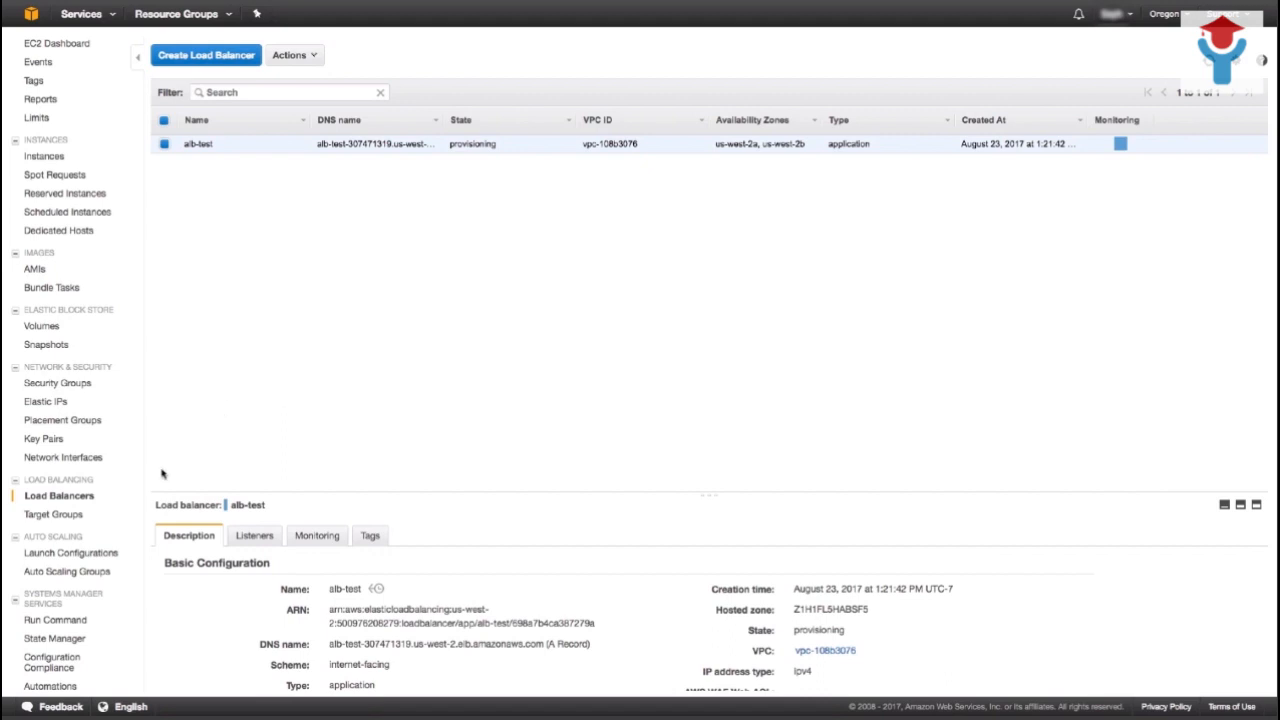
# Start a new target group from the target groups list, named demo2 and using port 443.
pyautogui.click(73, 516)
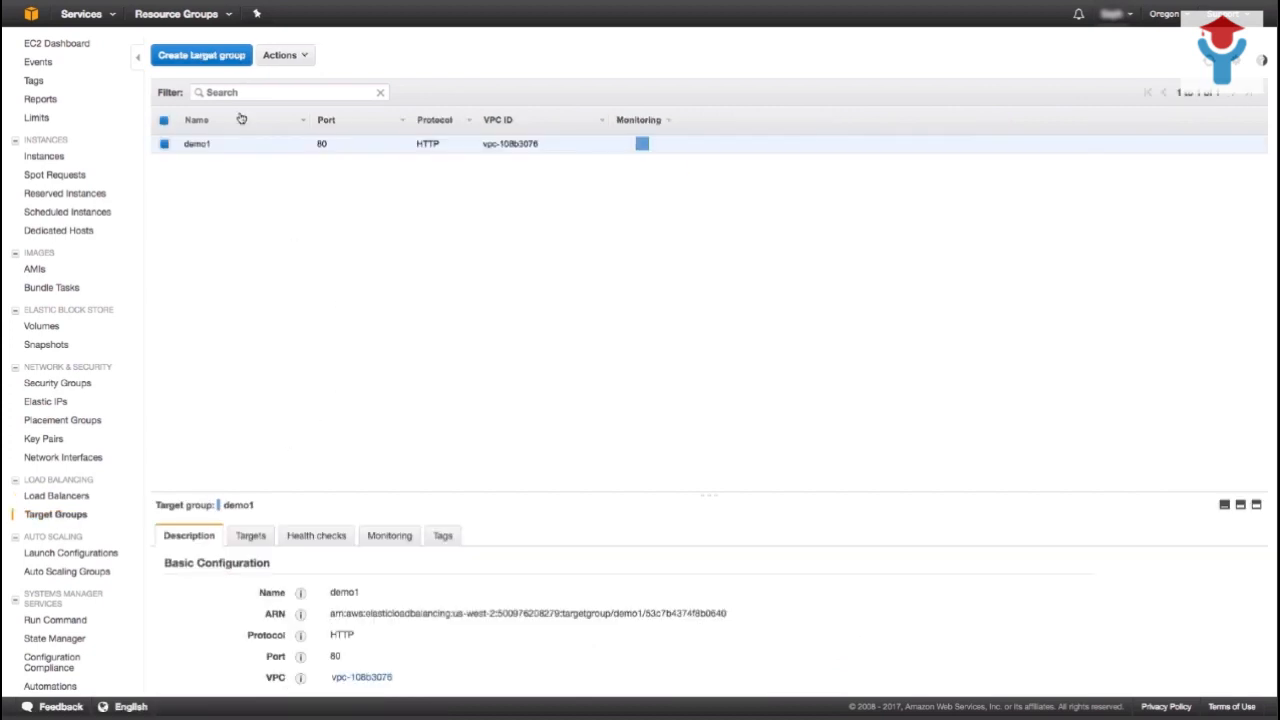
pyautogui.click(212, 58)
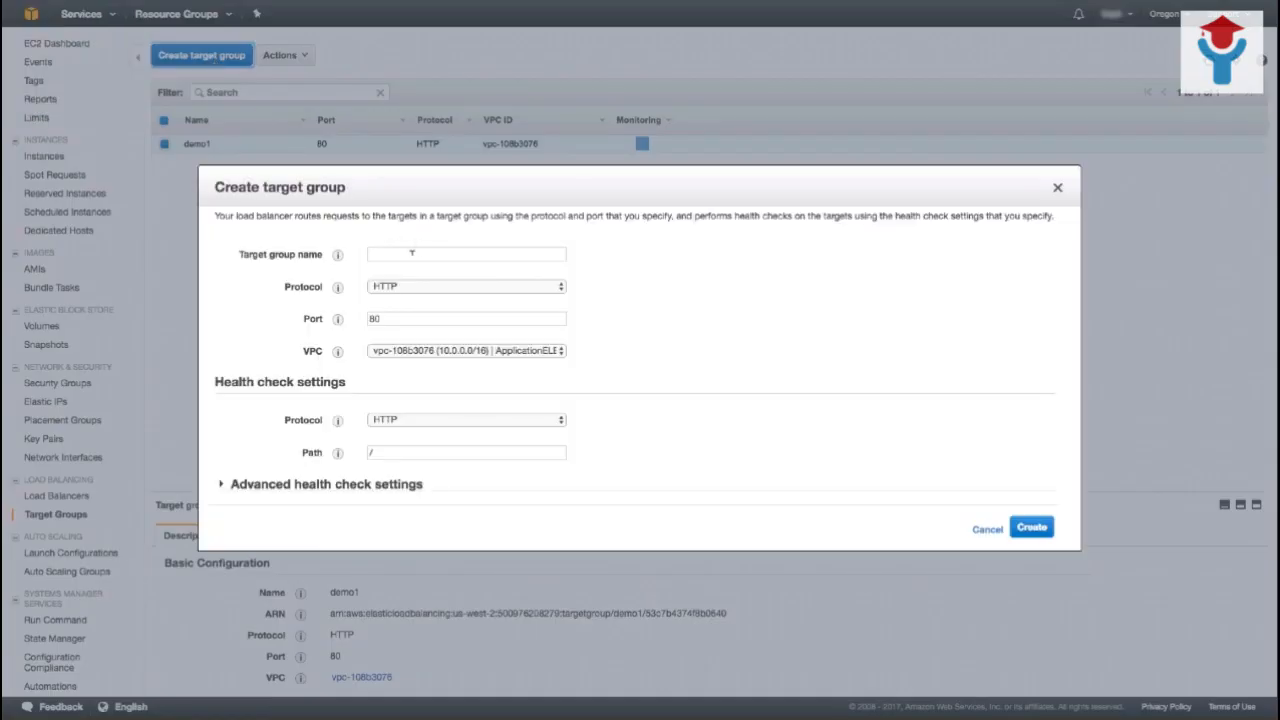
pyautogui.click(411, 254)
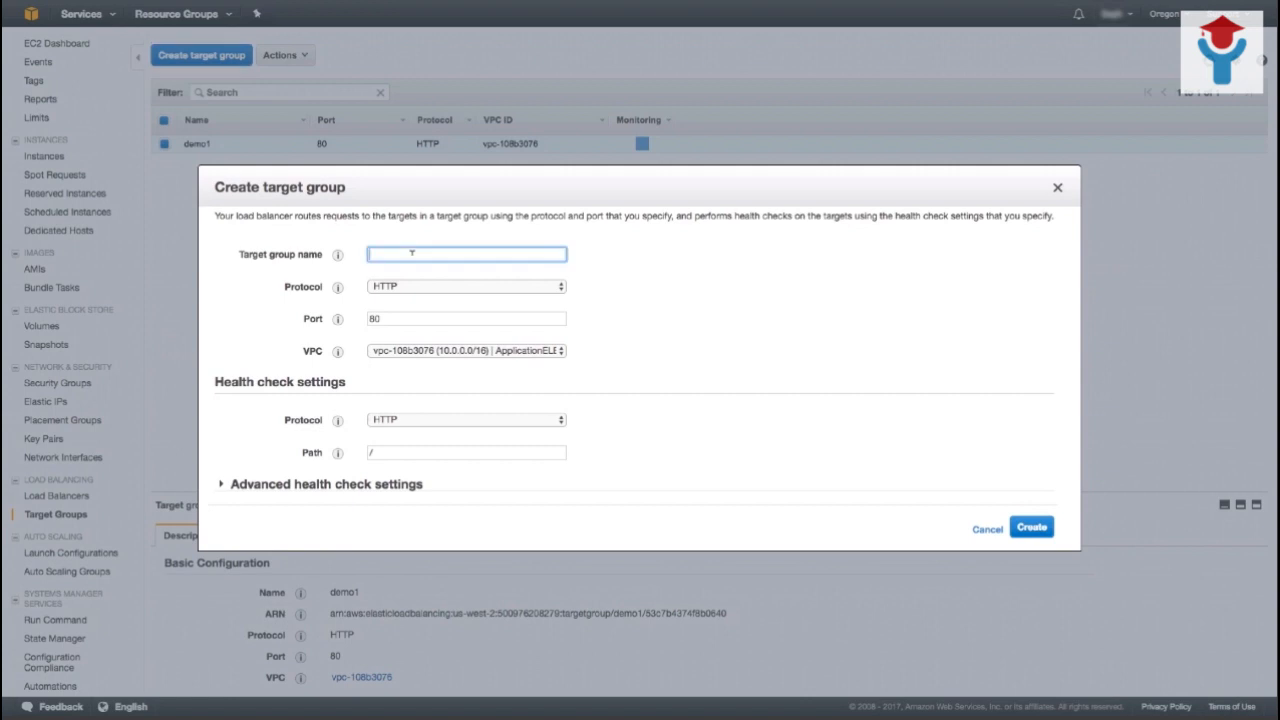
pyautogui.write('demo2')
pyautogui.click(426, 318)
pyautogui.press('BackSpace')
pyautogui.press('BackSpace')
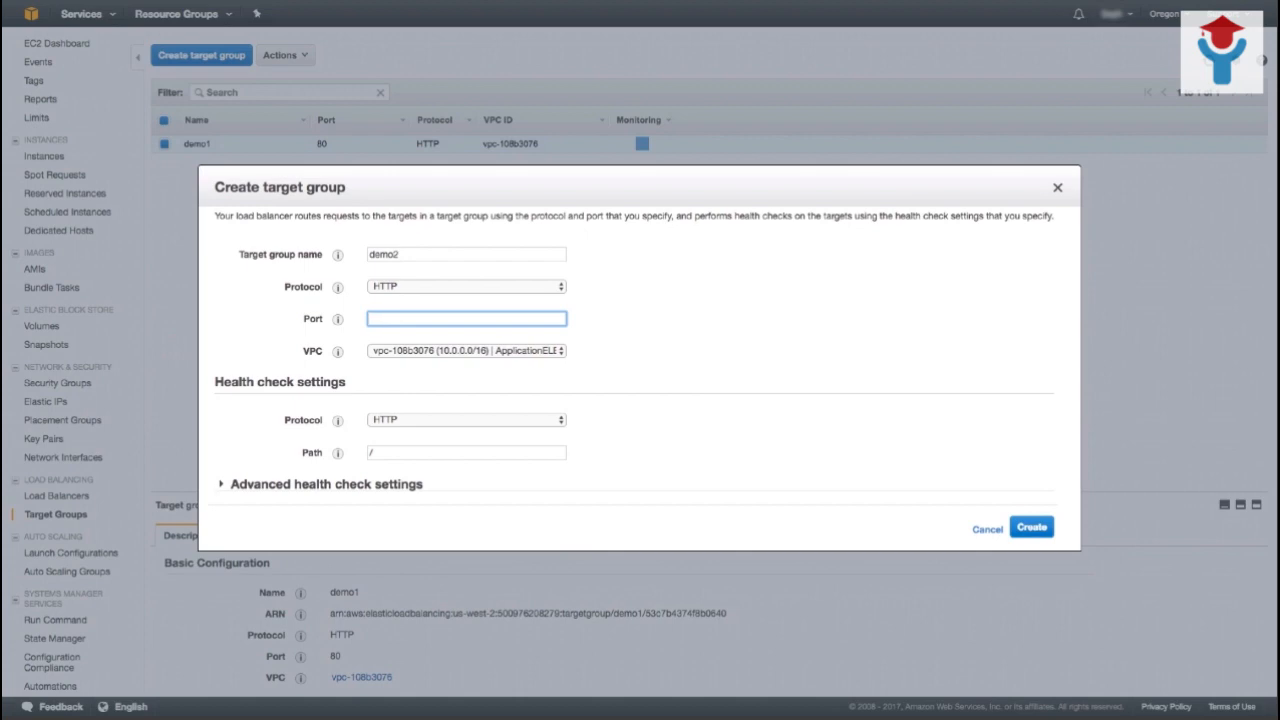
pyautogui.write('443')
# Set demo2's health check path to /test.html and interval to 10 seconds, and create the target group.
pyautogui.click(408, 452)
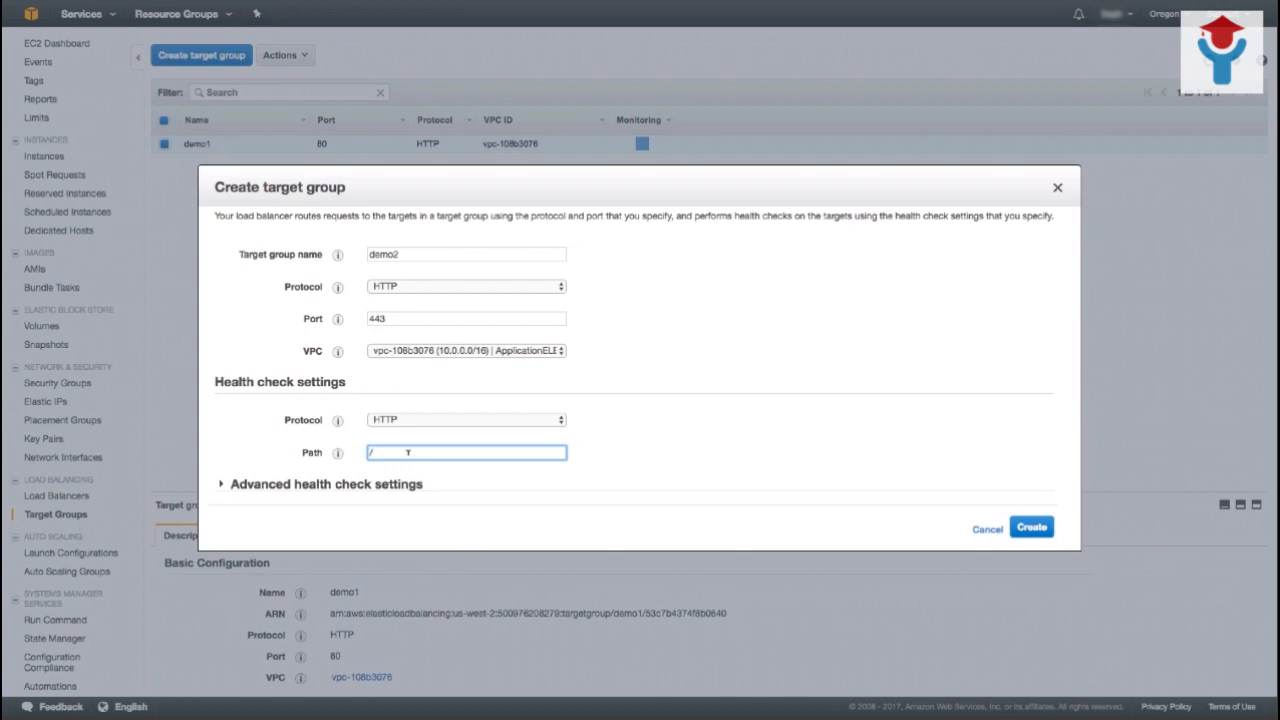
pyautogui.write('test.html')
pyautogui.click(219, 487)
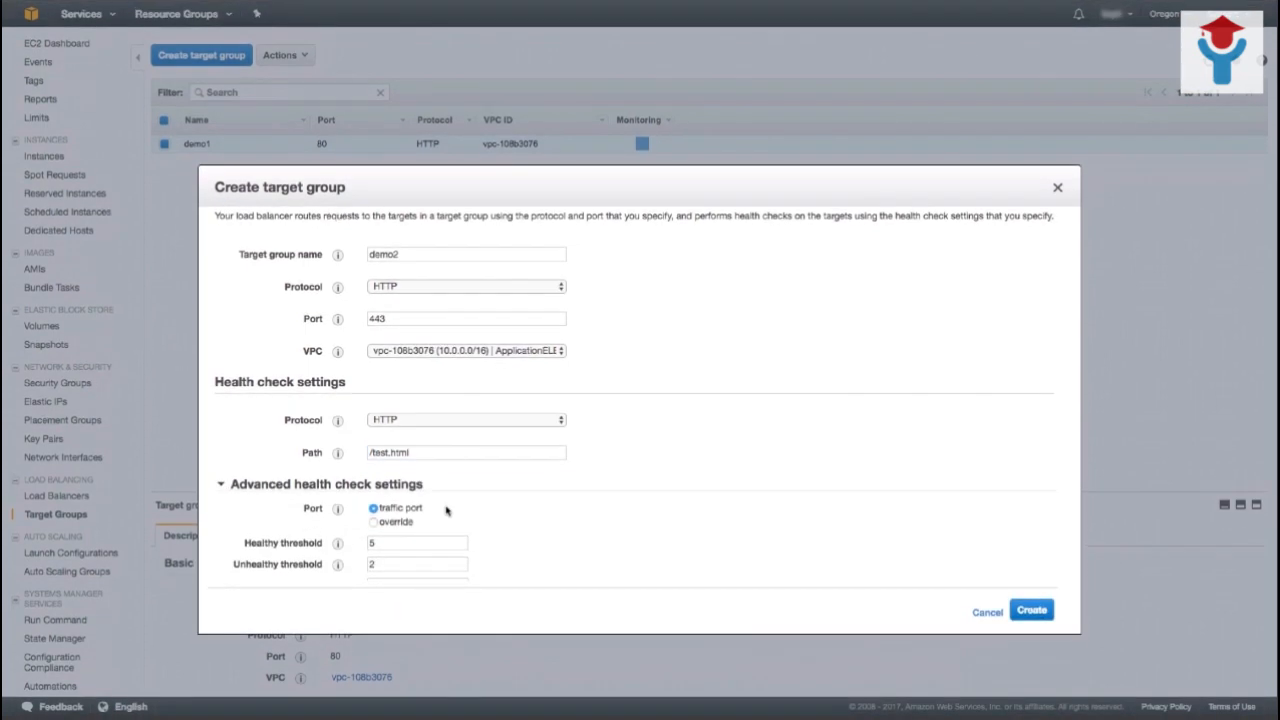
pyautogui.scroll(-3, 446, 508)
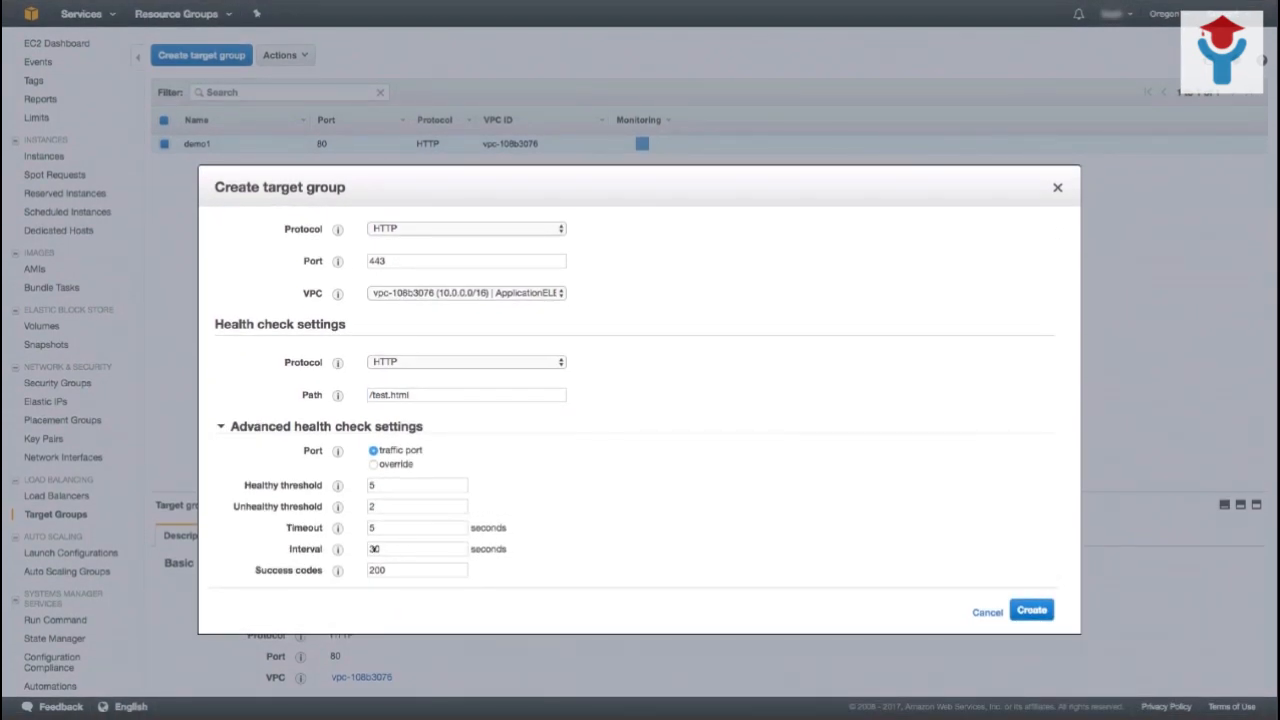
pyautogui.click(374, 548)
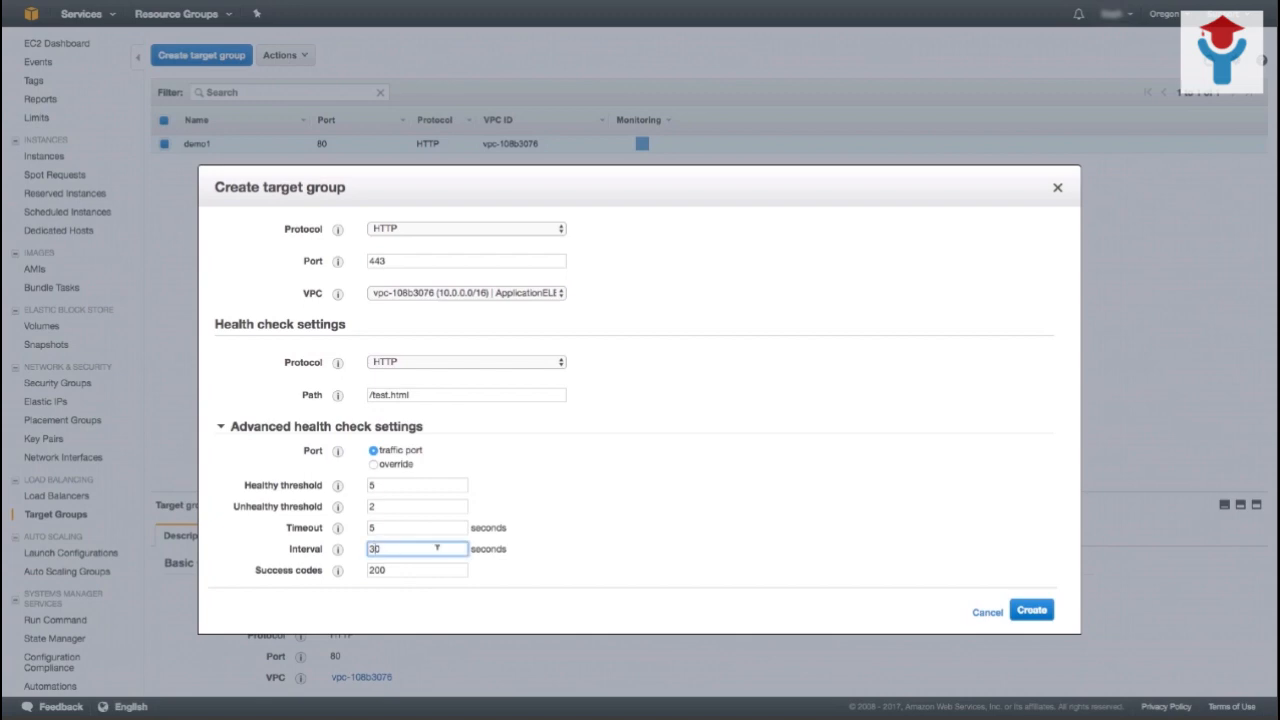
pyautogui.press('BackSpace')
pyautogui.write('10')
pyautogui.press('Delete')
pyautogui.click(1034, 611)
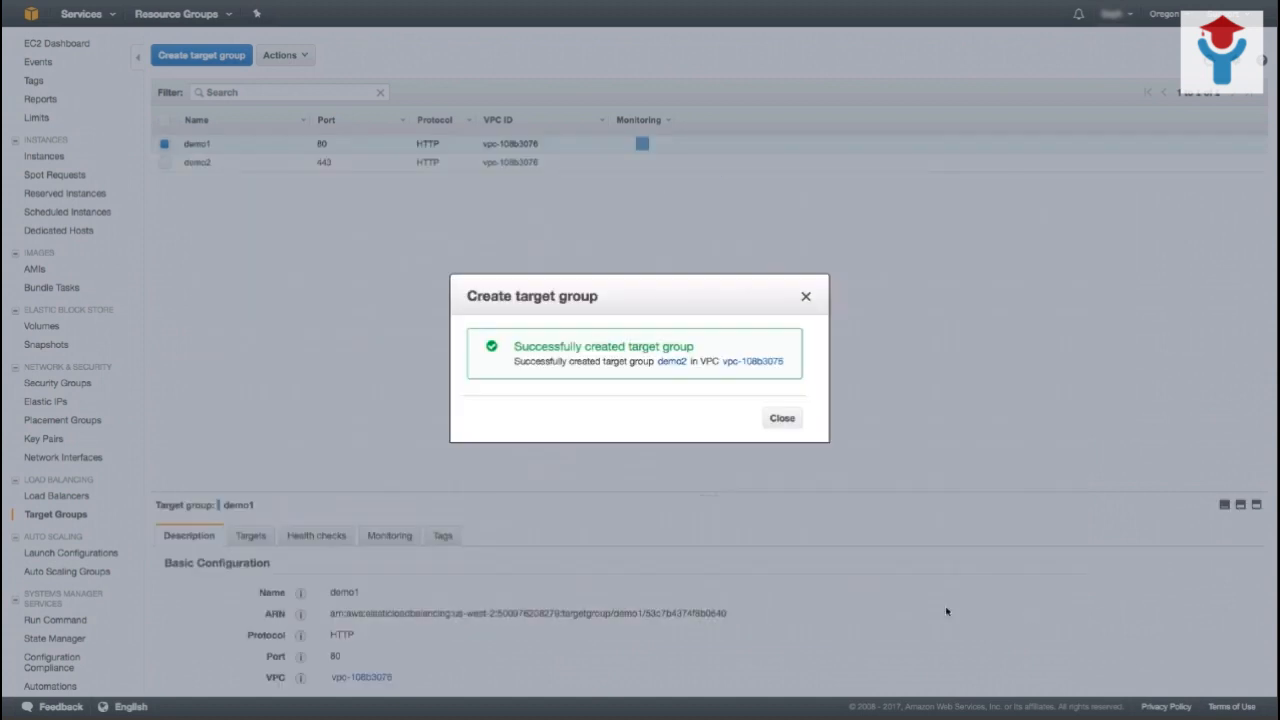
pyautogui.click(781, 420)
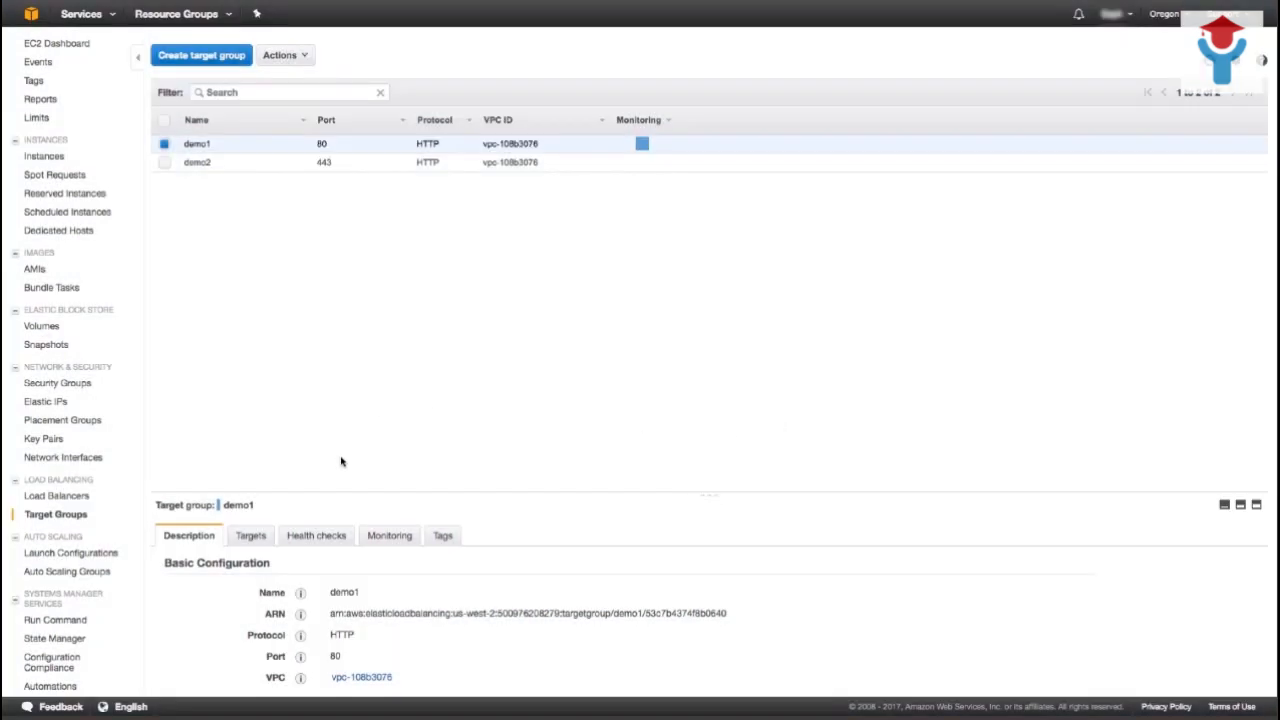
# Check the registered targets and availability zone health of target group demo1, and return to the load balancers list.
pyautogui.click(252, 537)
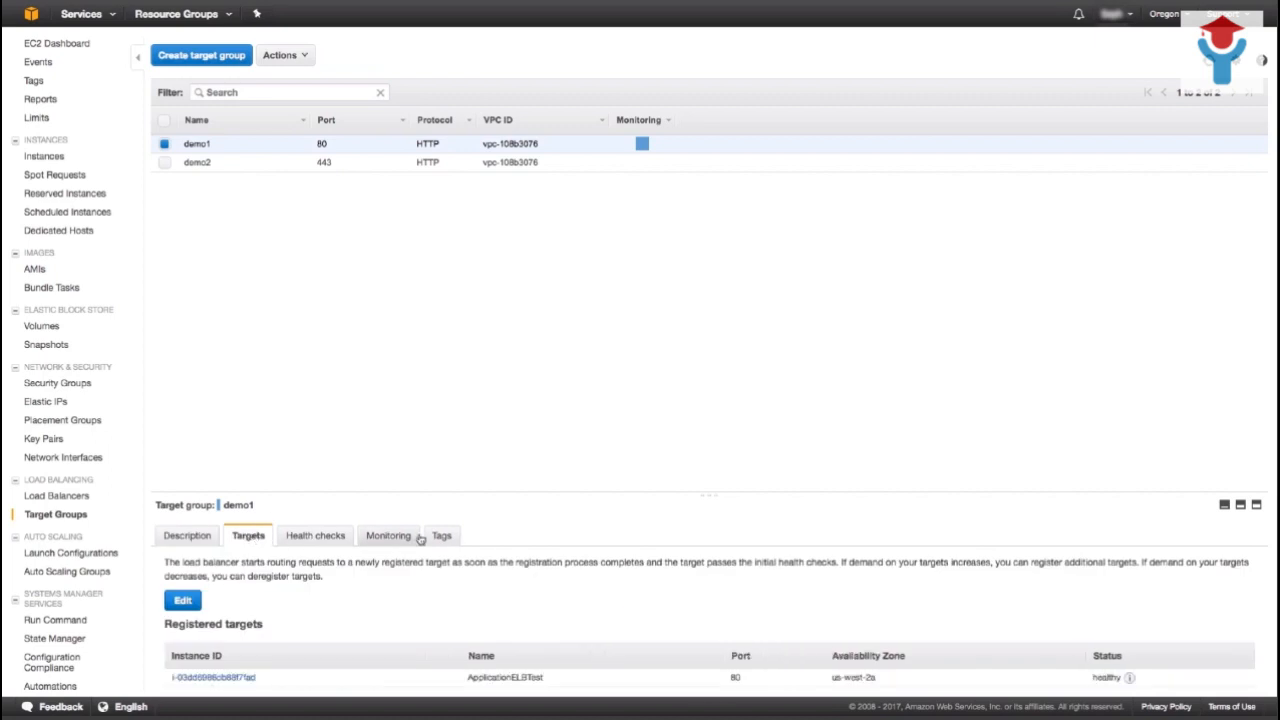
pyautogui.scroll(-2, 420, 539)
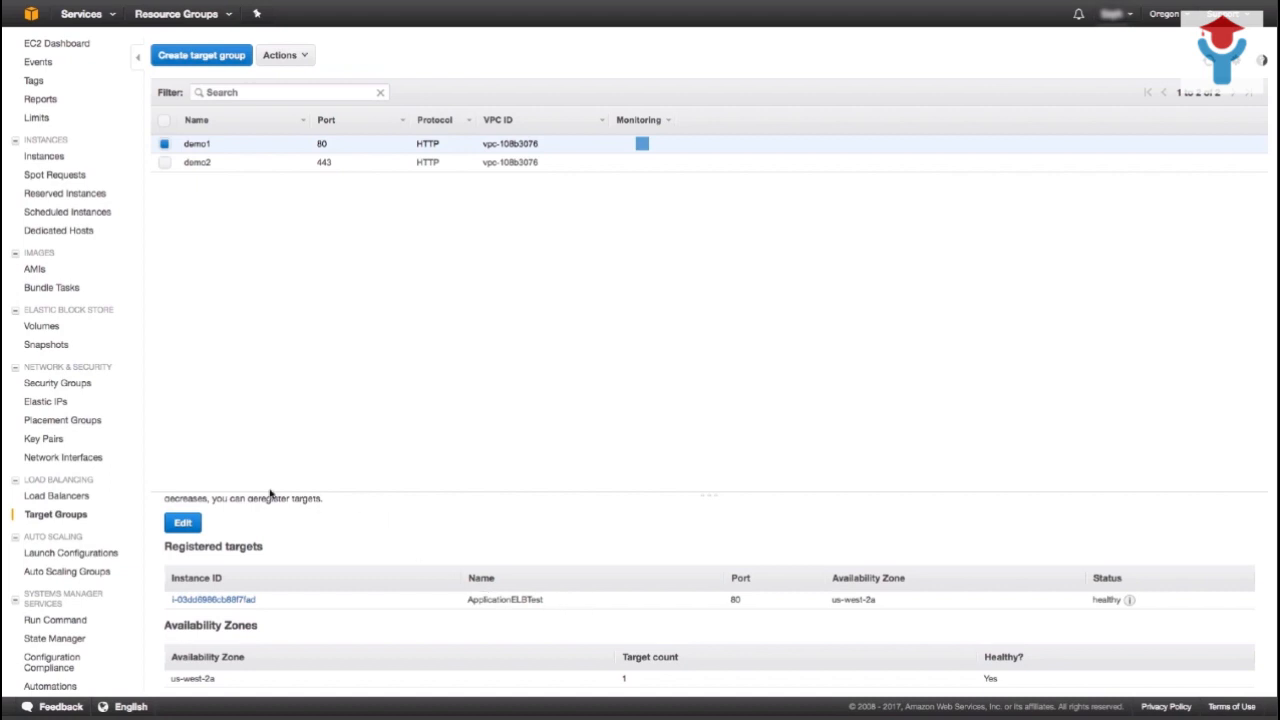
pyautogui.click(70, 495)
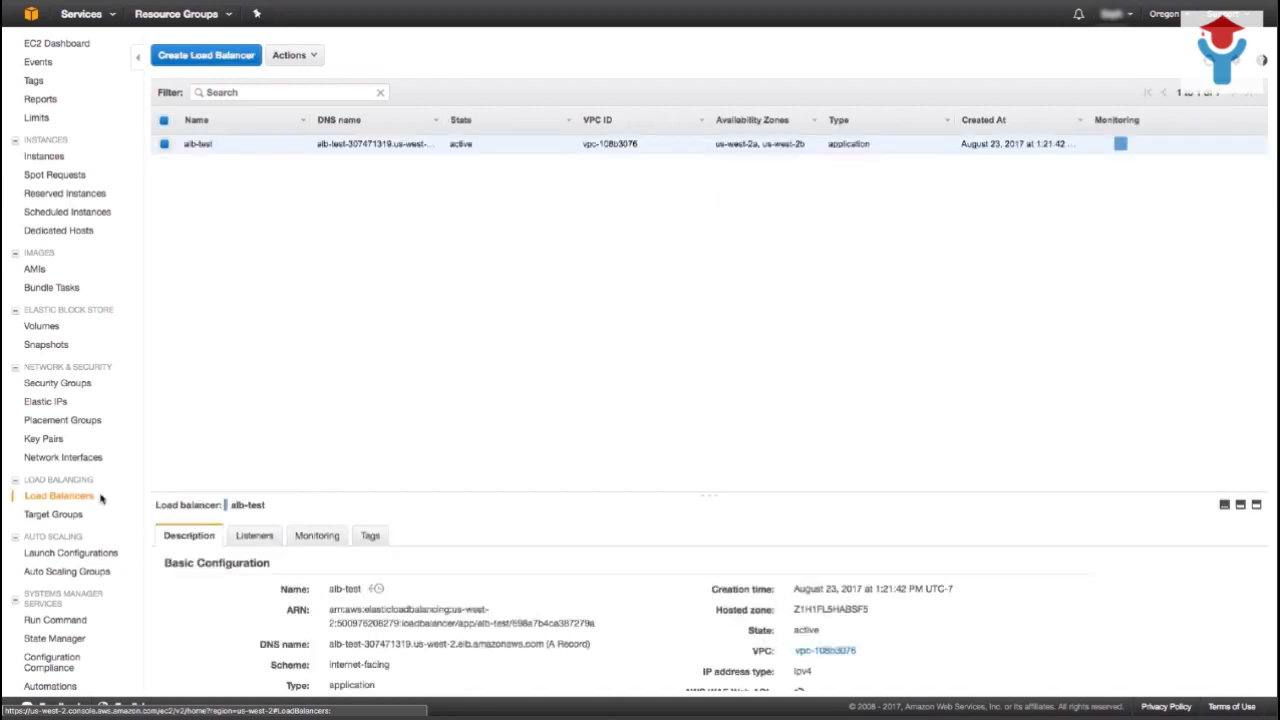
# Change the default rule of alb-test's HTTP 443 listener to forward to demo2, and return to the load balancer.
pyautogui.click(254, 536)
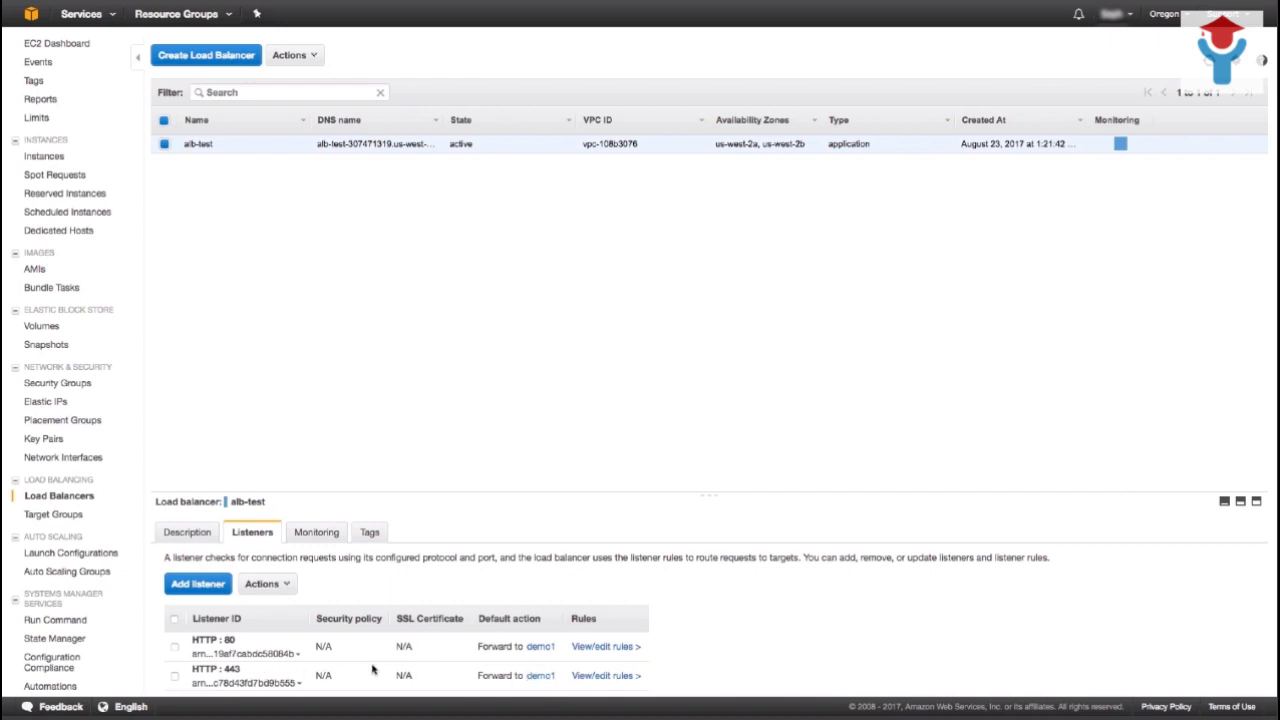
pyautogui.click(597, 678)
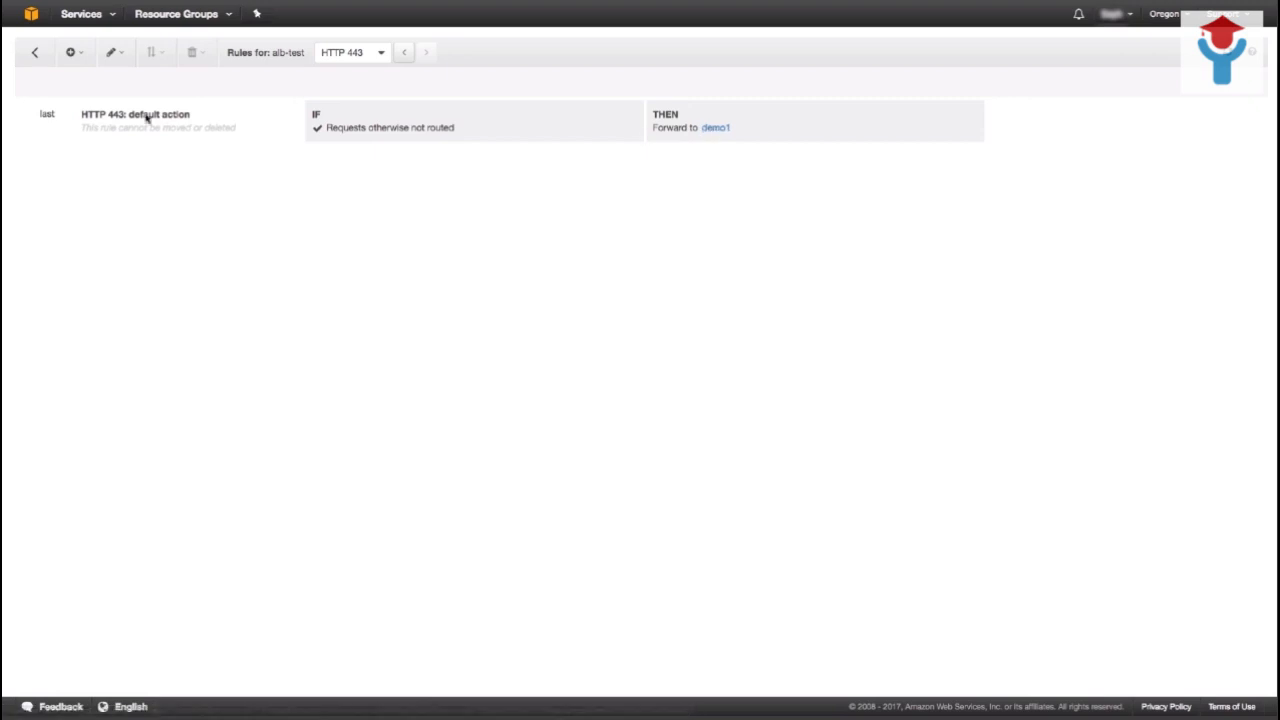
pyautogui.click(114, 52)
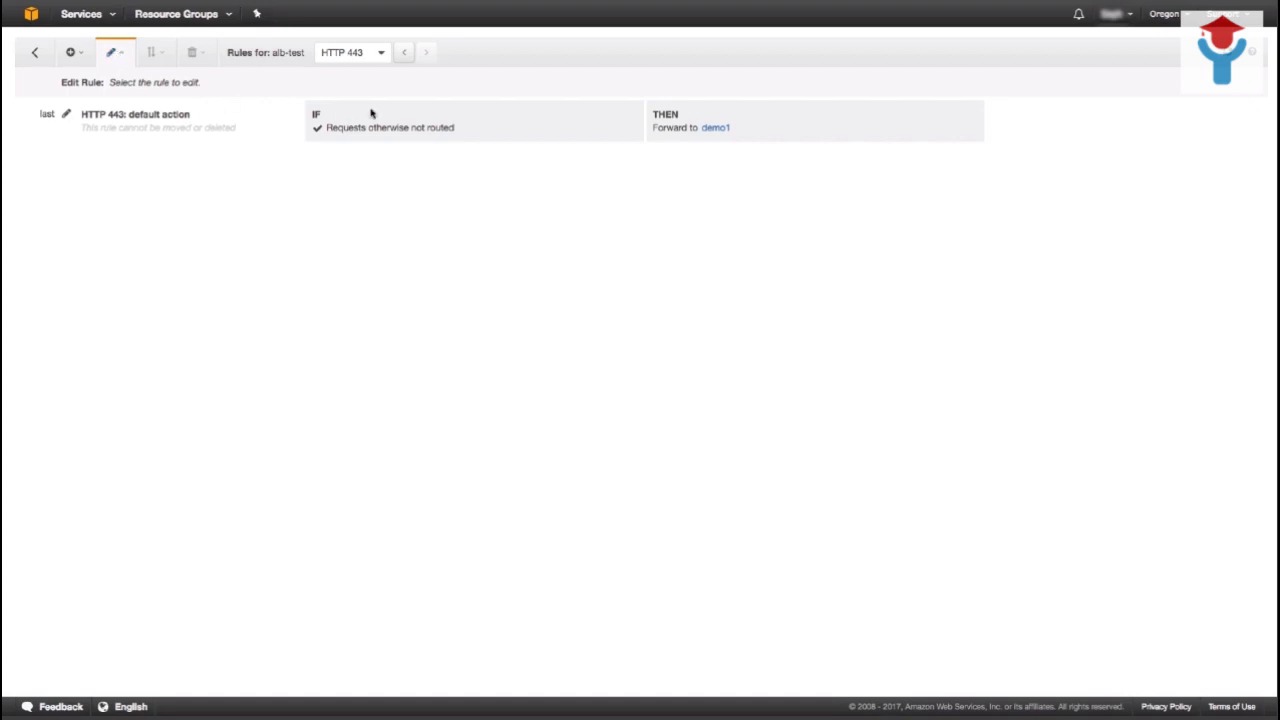
pyautogui.click(67, 117)
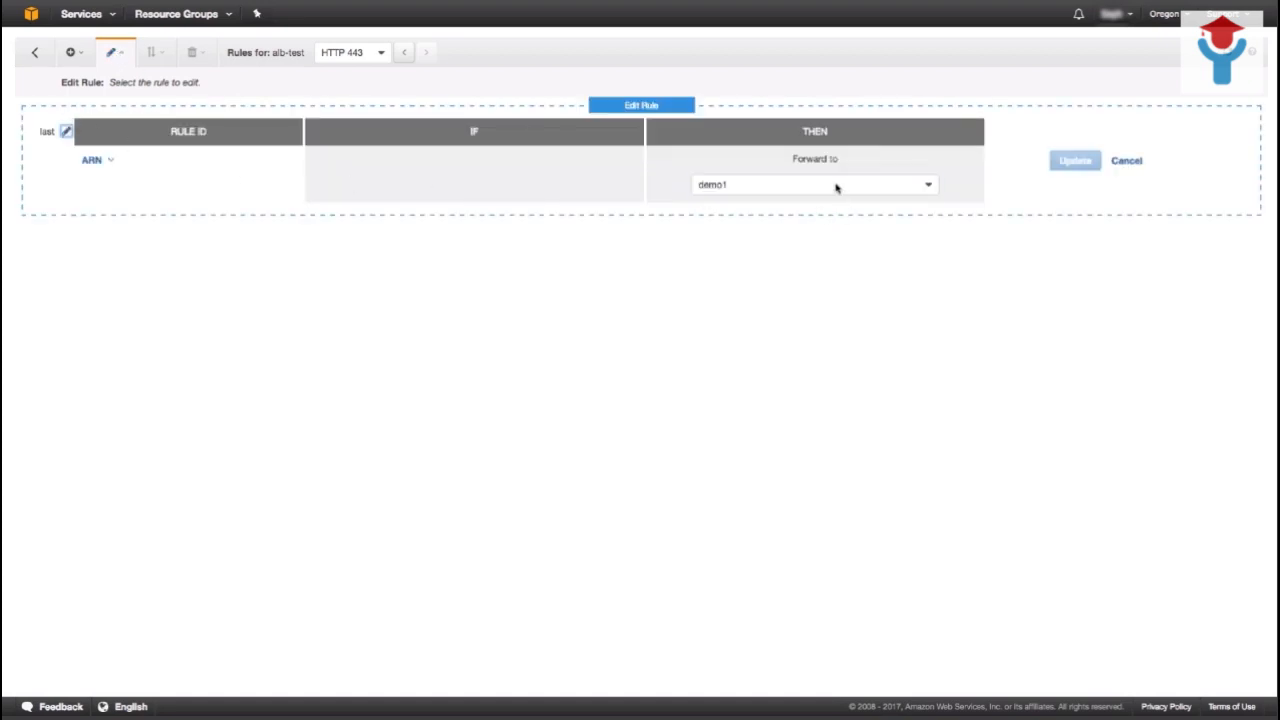
pyautogui.click(837, 187)
pyautogui.click(824, 228)
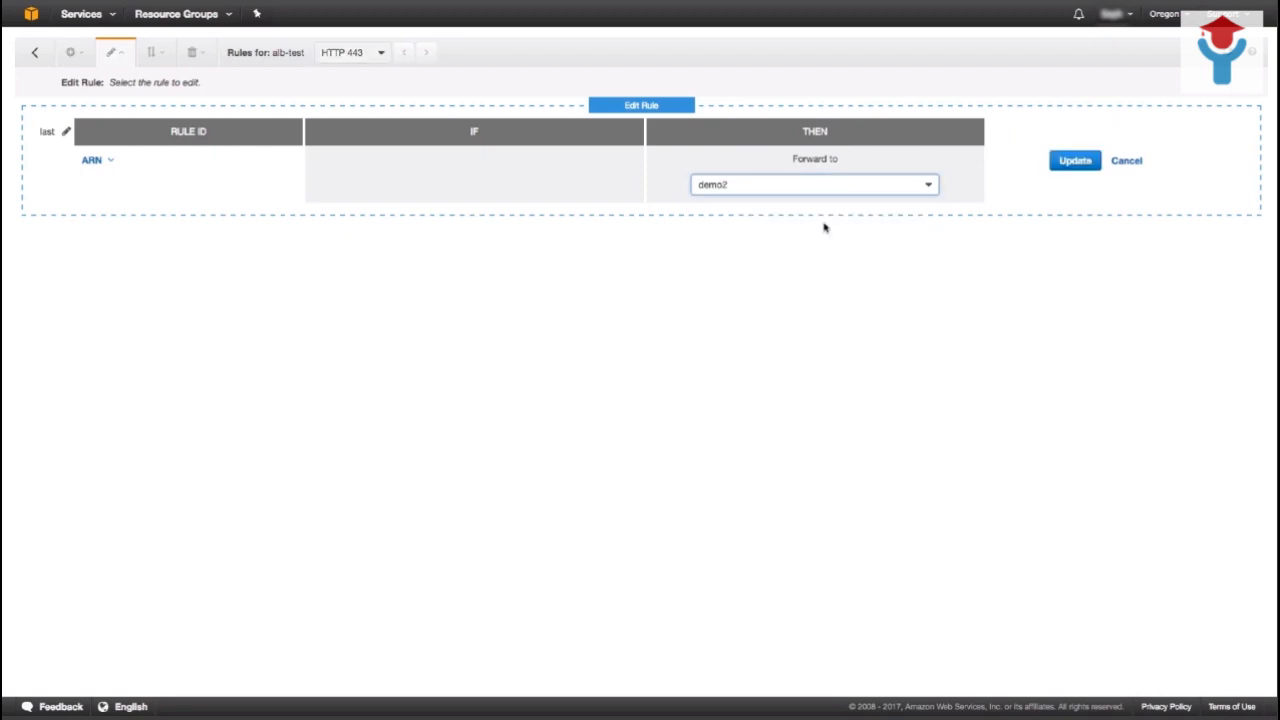
pyautogui.click(1076, 162)
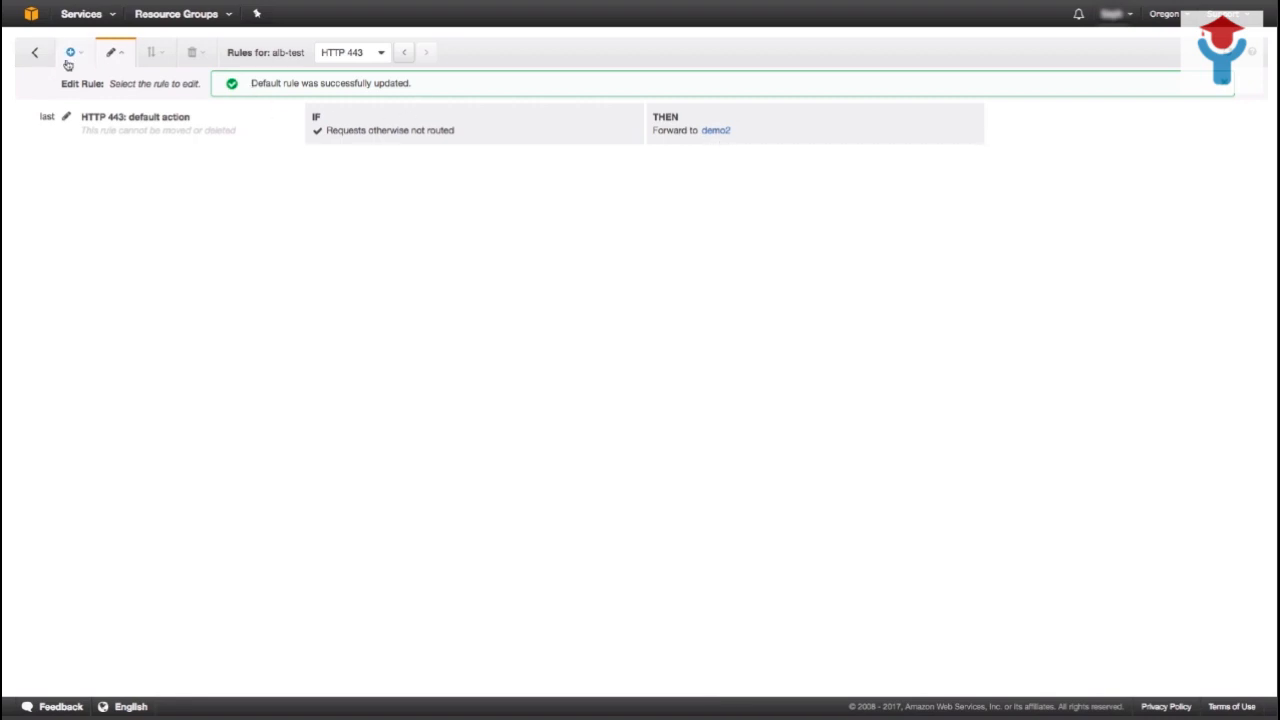
pyautogui.click(36, 54)
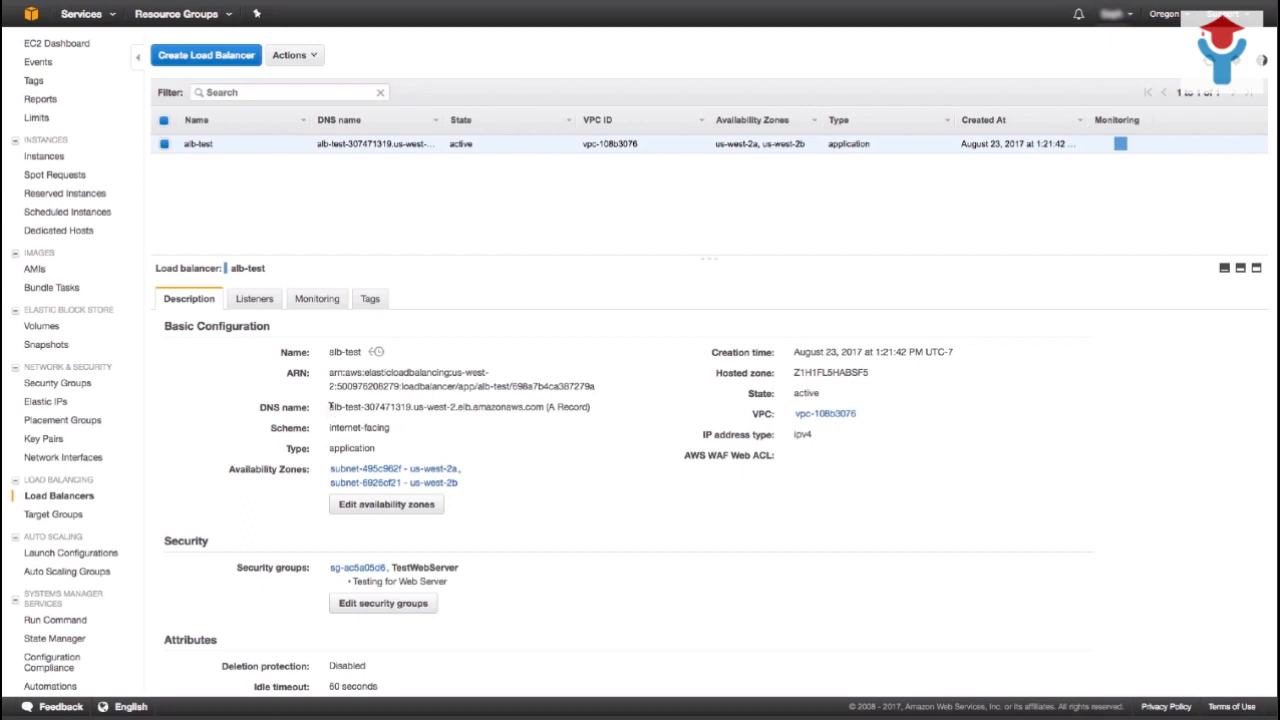
# Copy alb-test's DNS name and load its /test.html page in a new browser tab.
pyautogui.moveTo(329, 407); pyautogui.dragTo(546, 407)
pyautogui.press('super+c')
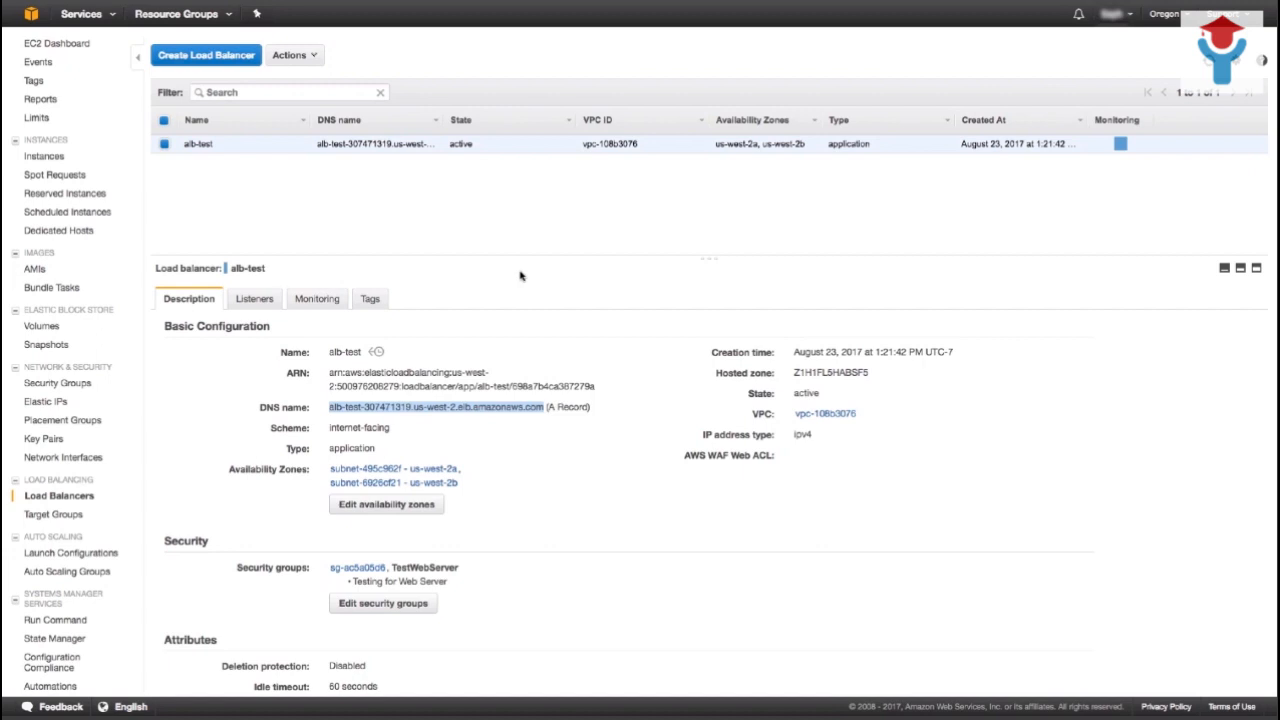
pyautogui.moveTo(344, 5)
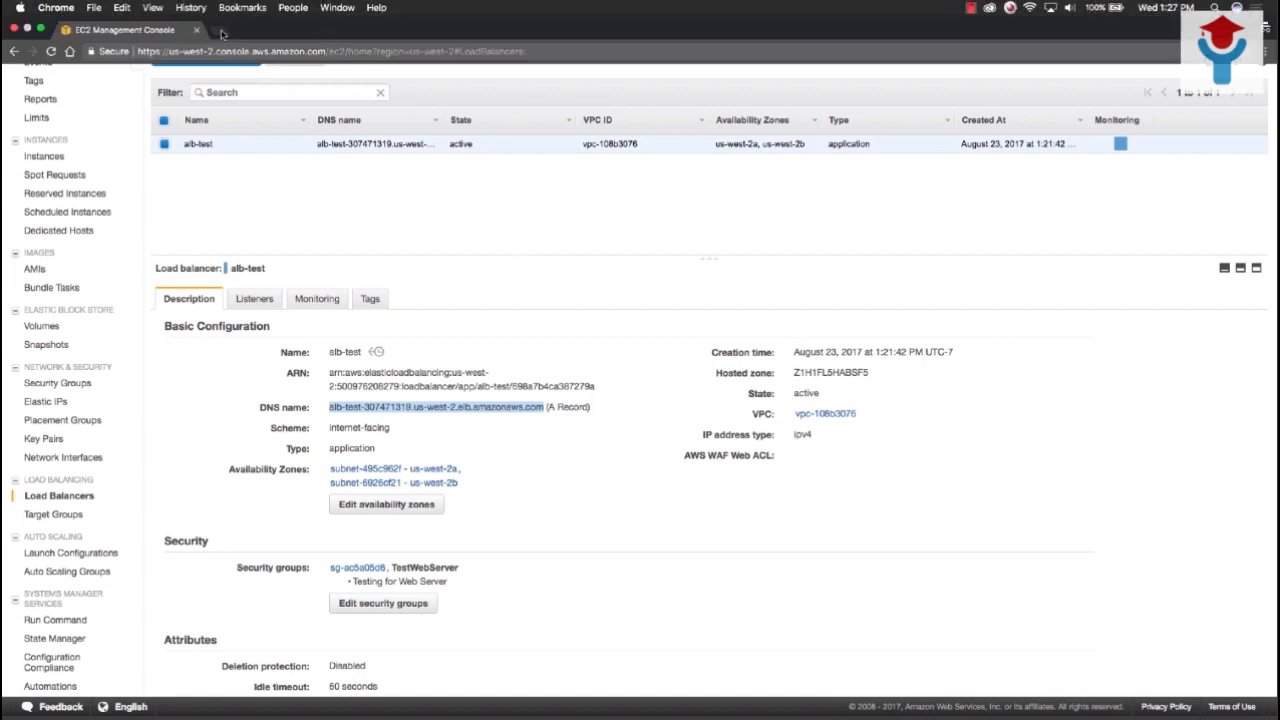
pyautogui.click(219, 31)
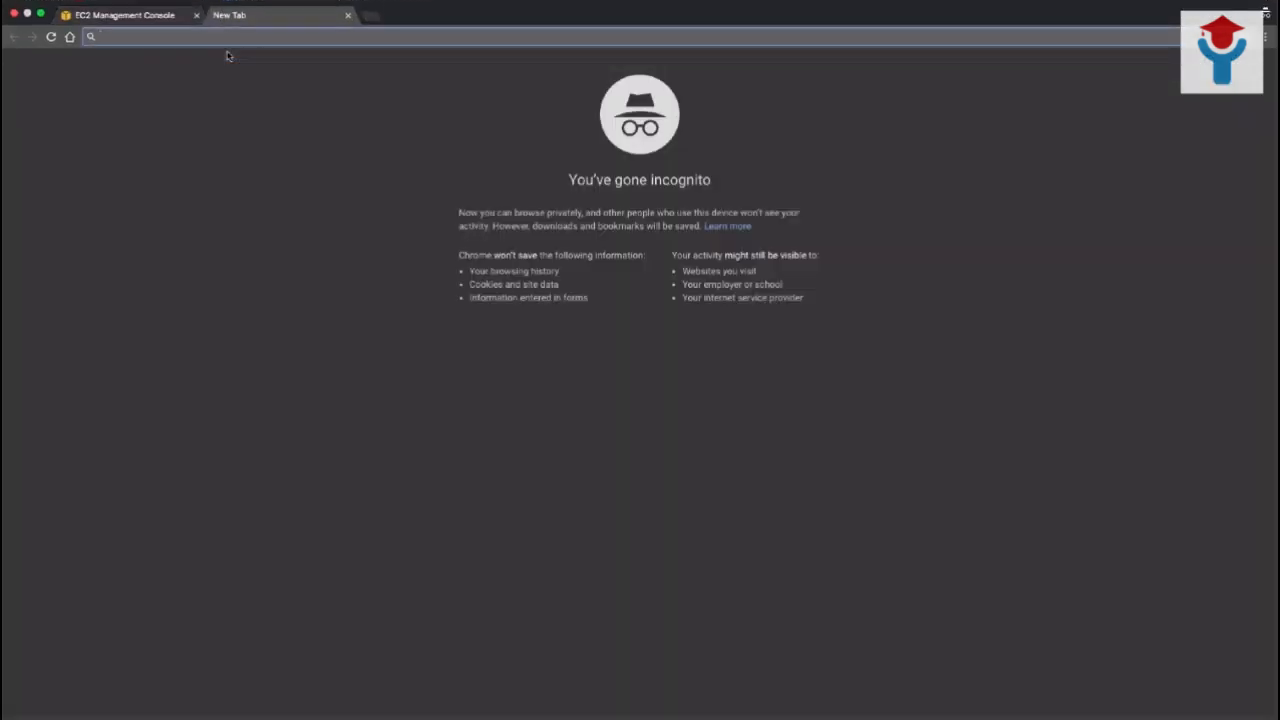
pyautogui.press('super+v')
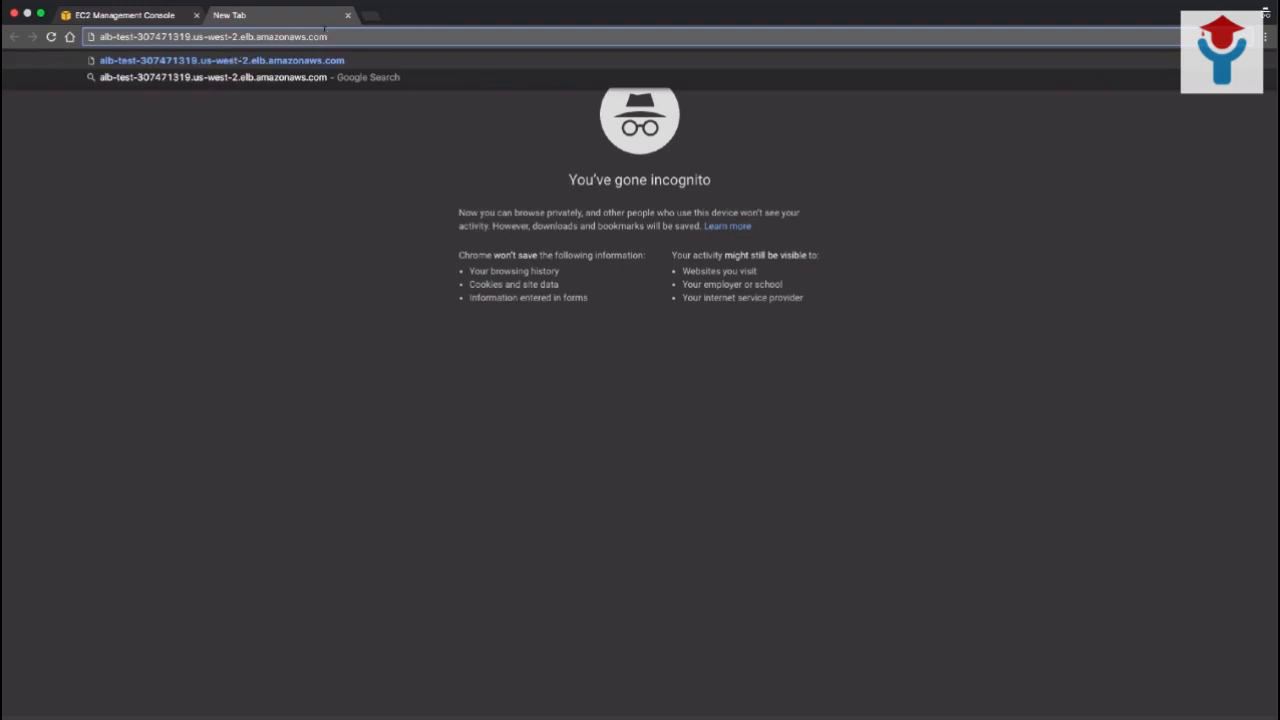
pyautogui.write('/test')
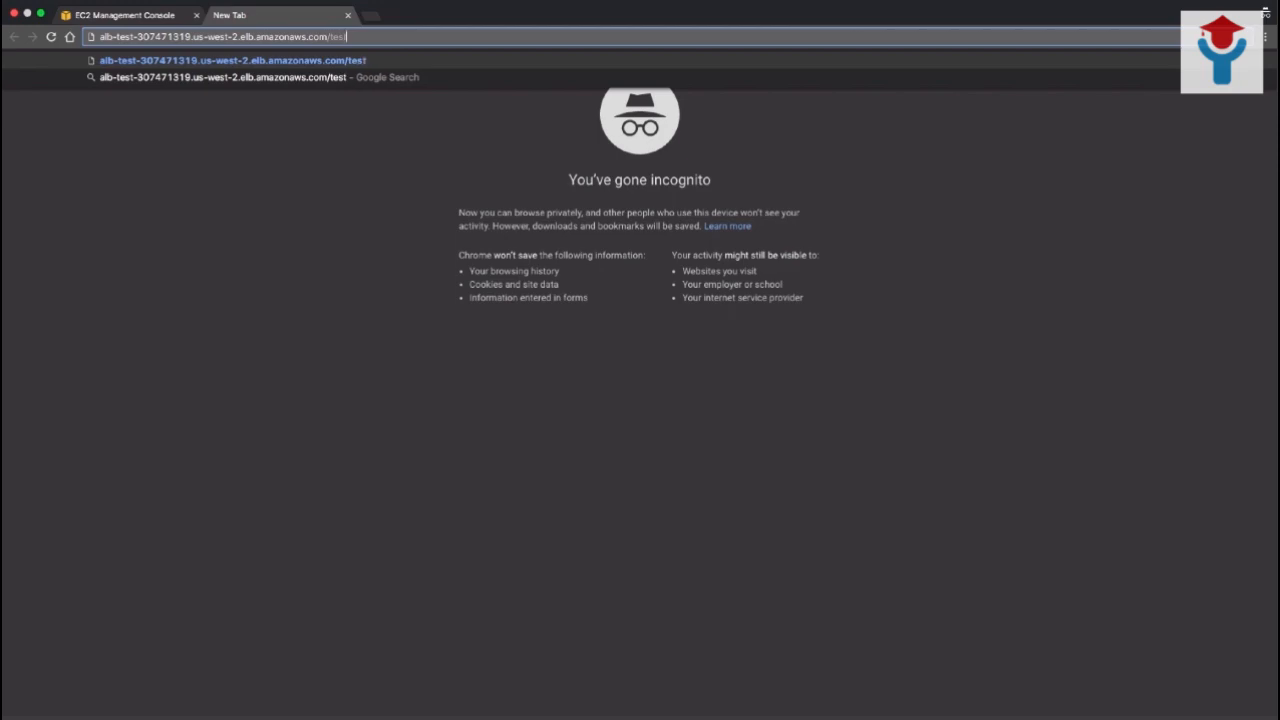
pyautogui.write('.html')
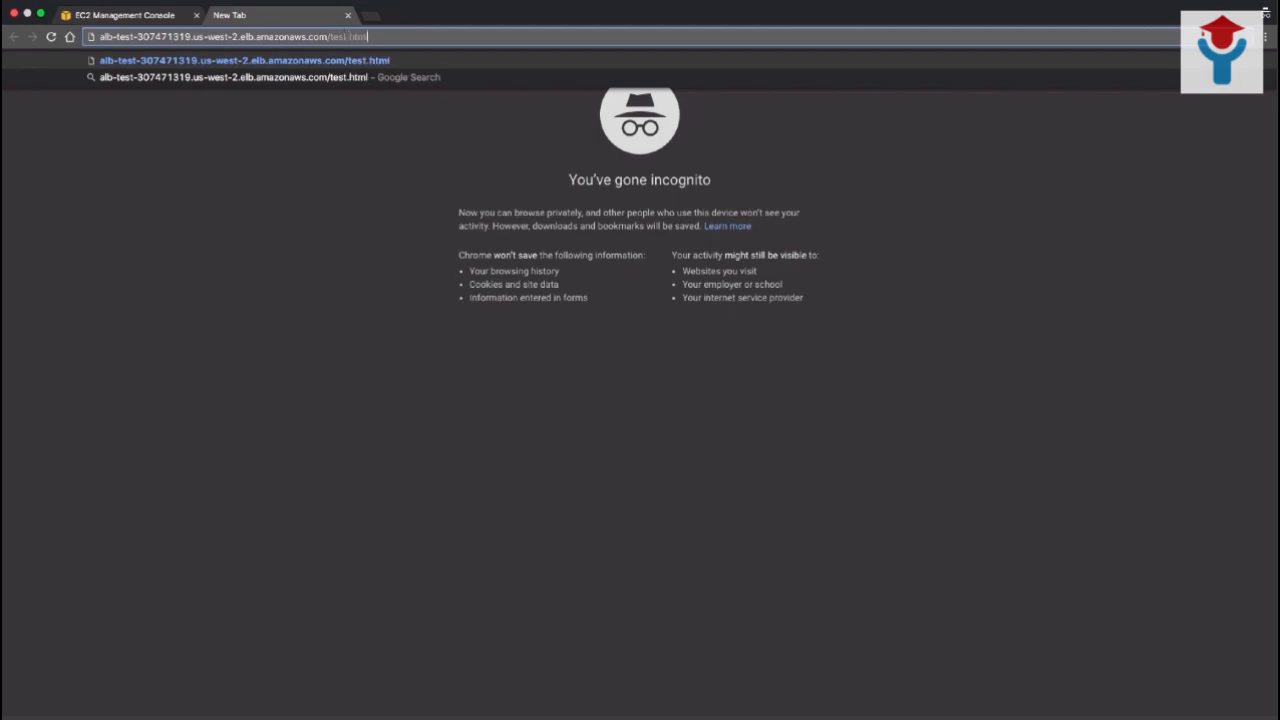
pyautogui.press('Return')
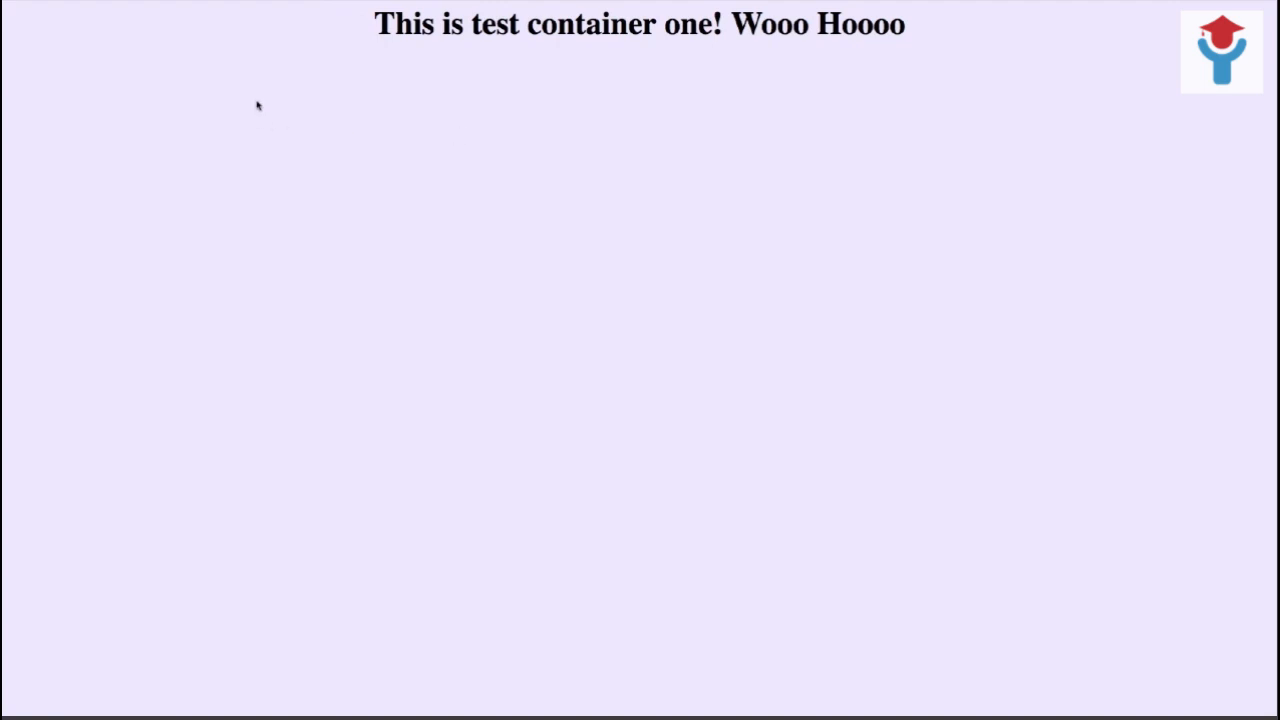
# Add port 443 to the load balancer's address before /test.html and load that page.
pyautogui.moveTo(279, 4)
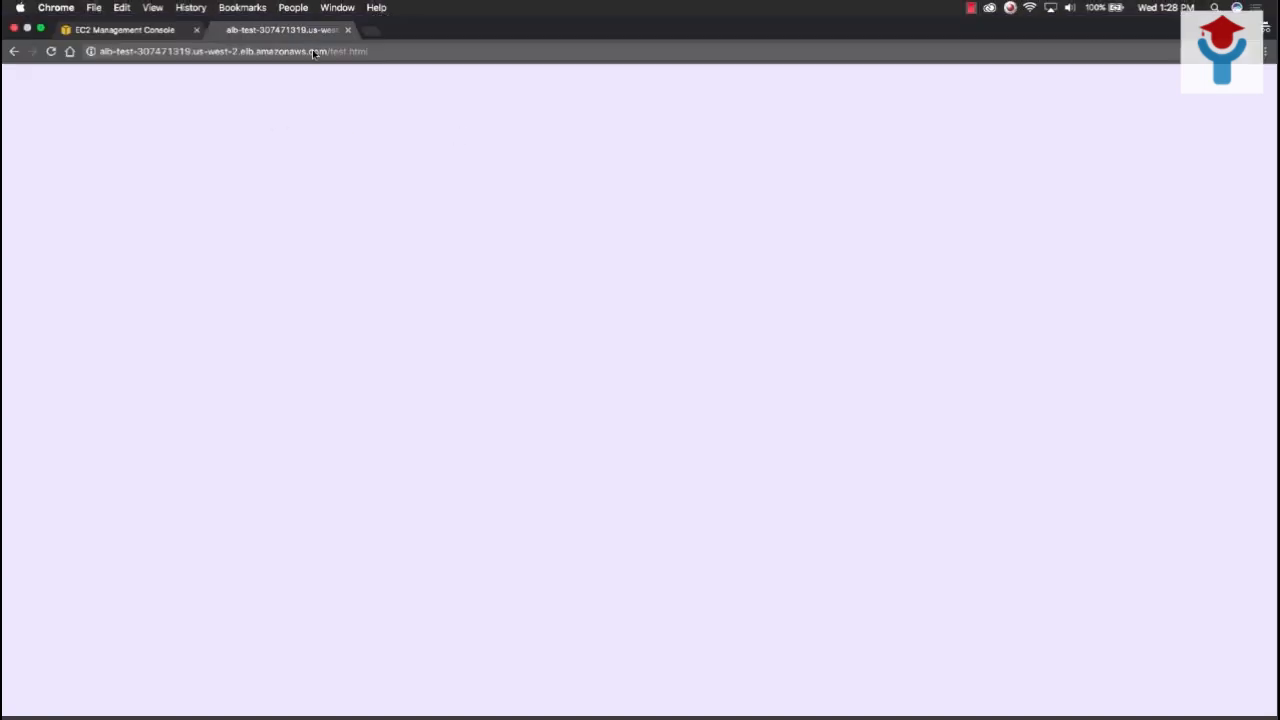
pyautogui.click(332, 37)
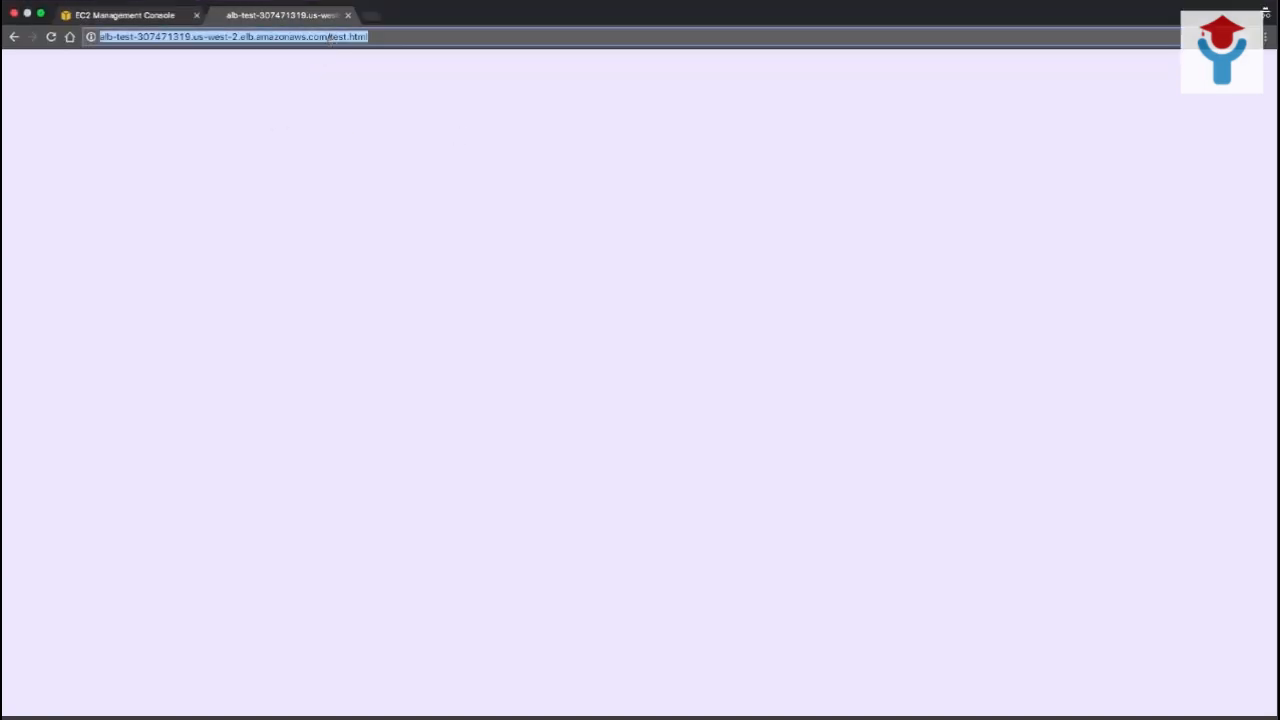
pyautogui.click(331, 37)
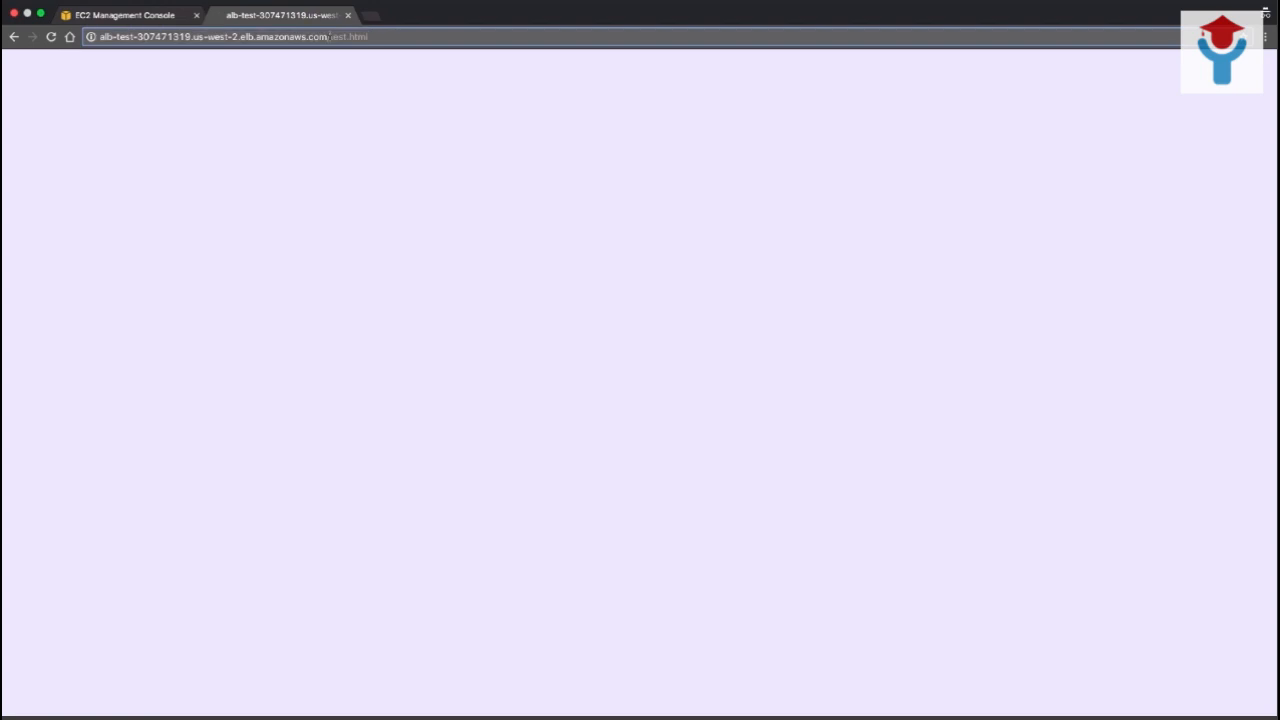
pyautogui.write(':')
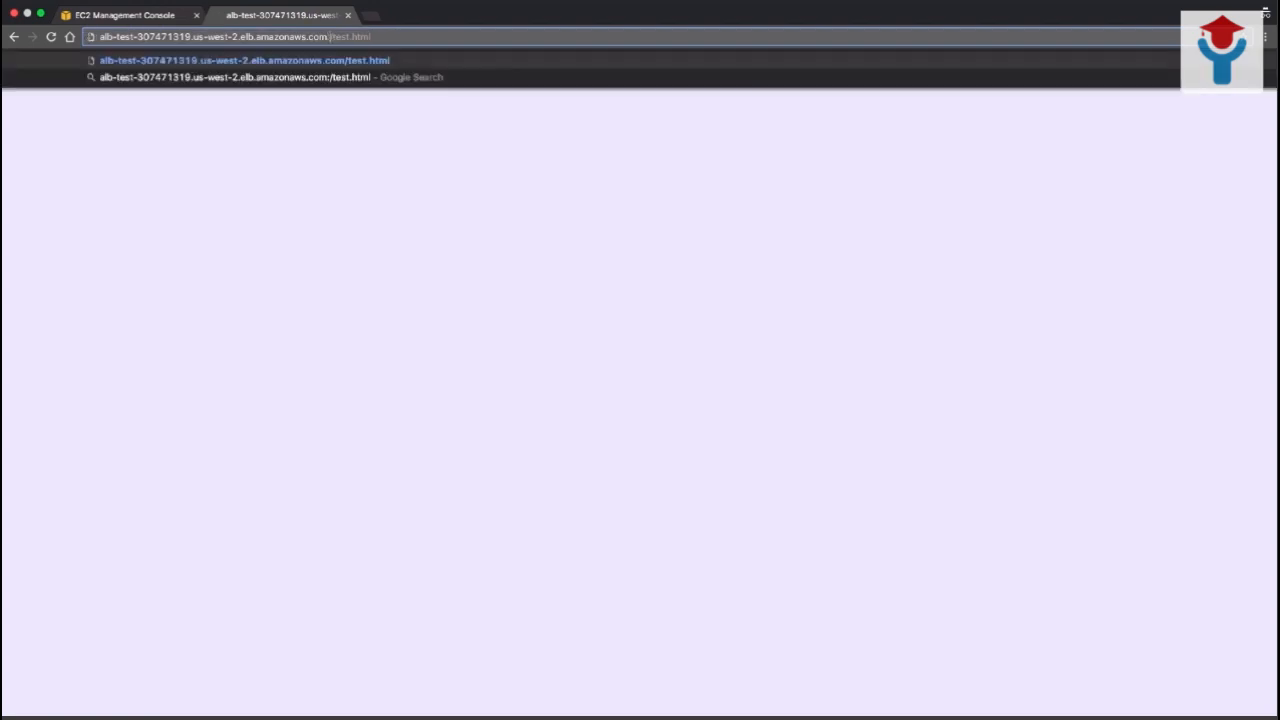
pyautogui.write('443')
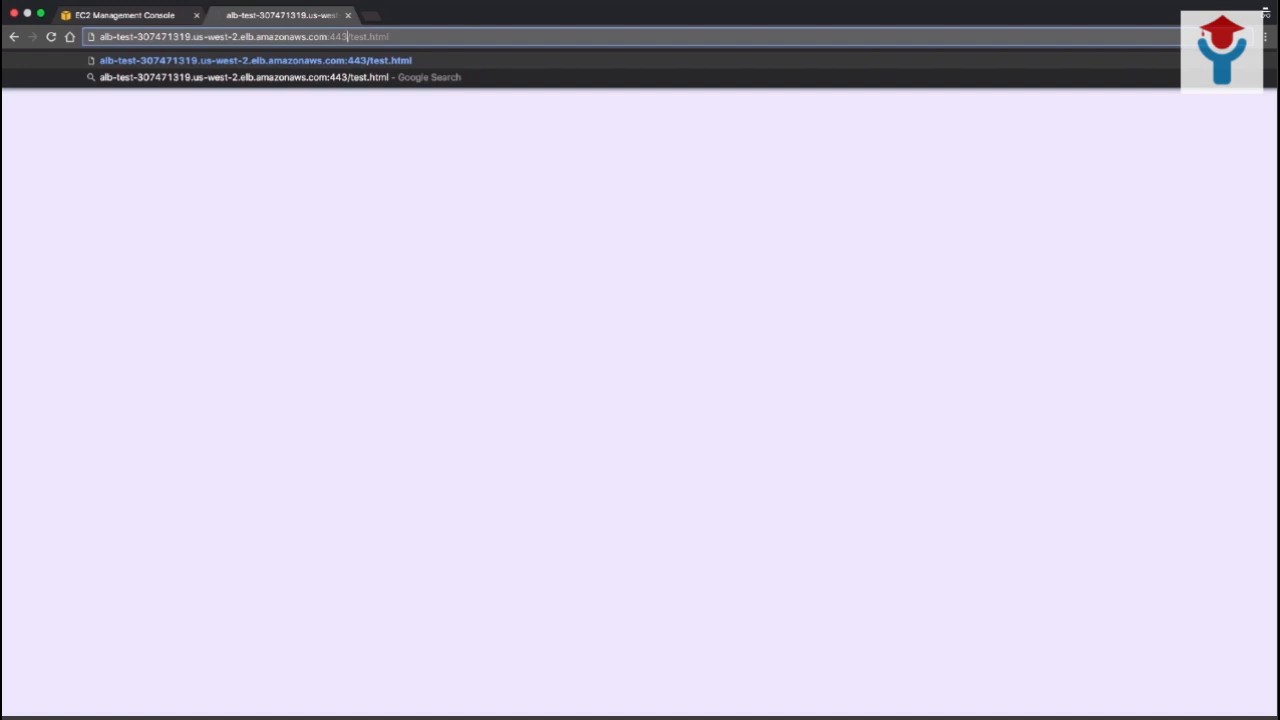
pyautogui.press('Return')
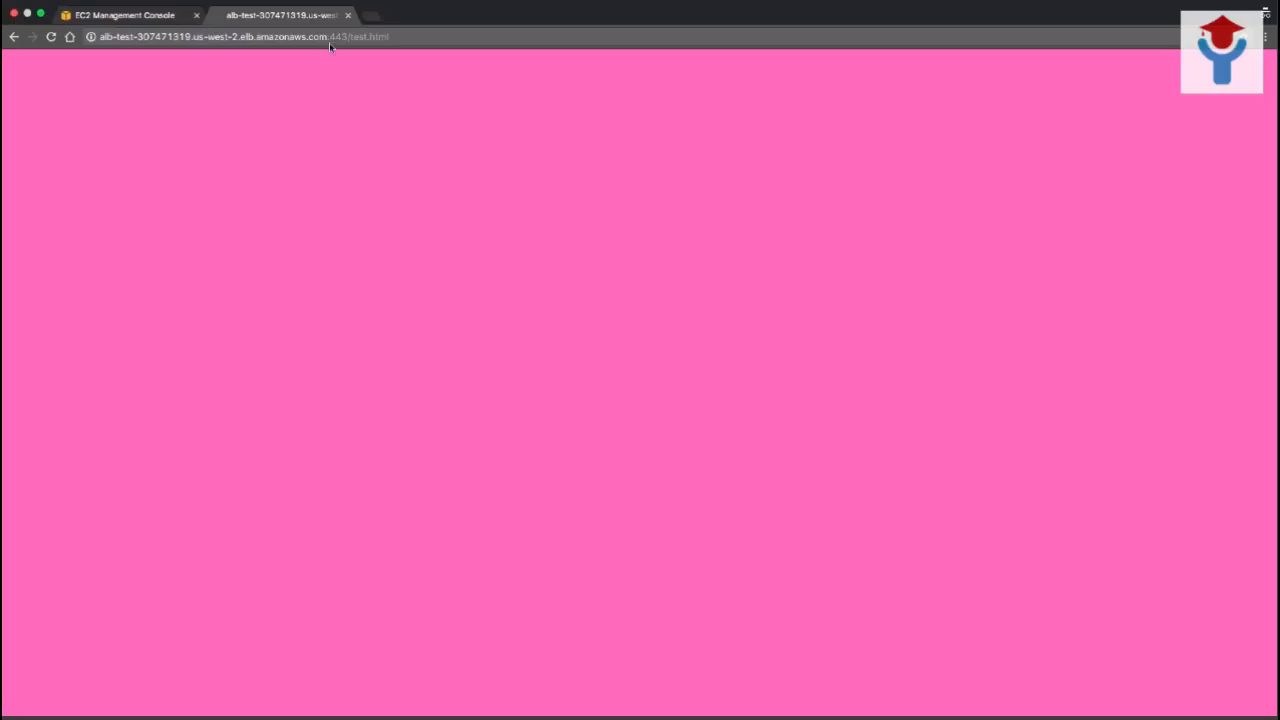